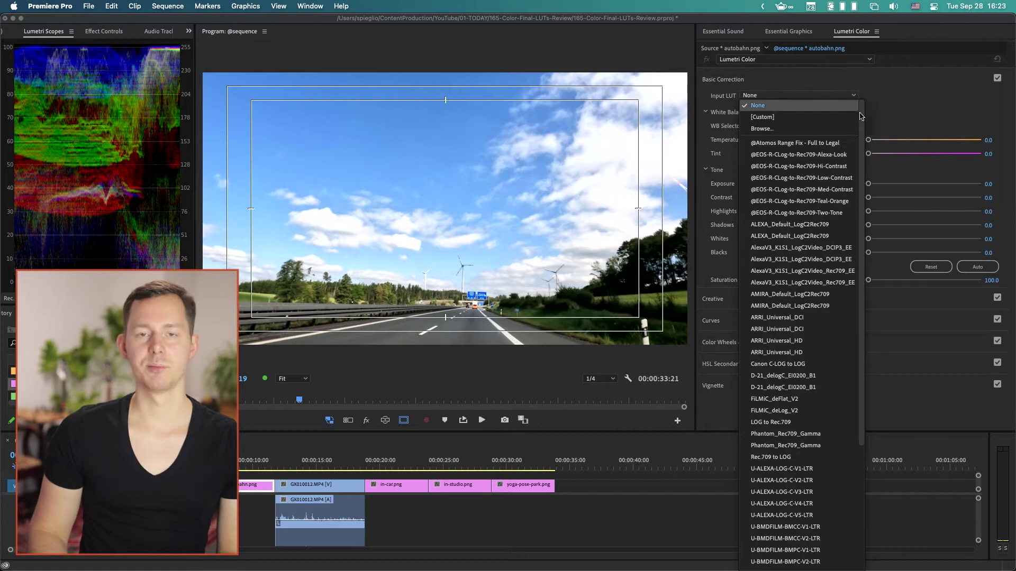
Step: Leave the Input LUT unchanged and set the Creative look of the autobahn.png clip to Agfa Ultra 50
left_click(917, 120)
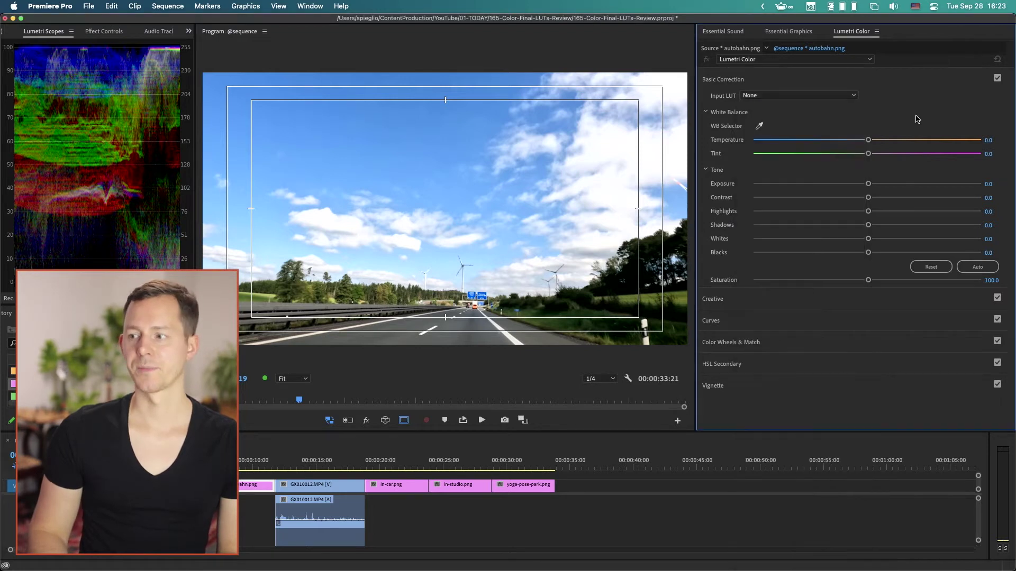
left_click(713, 299)
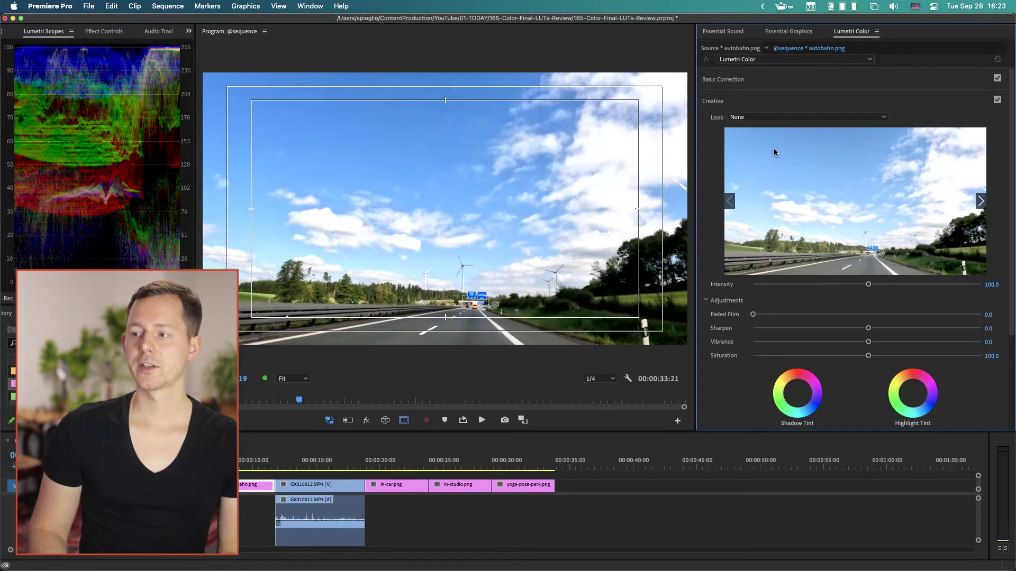
left_click(767, 117)
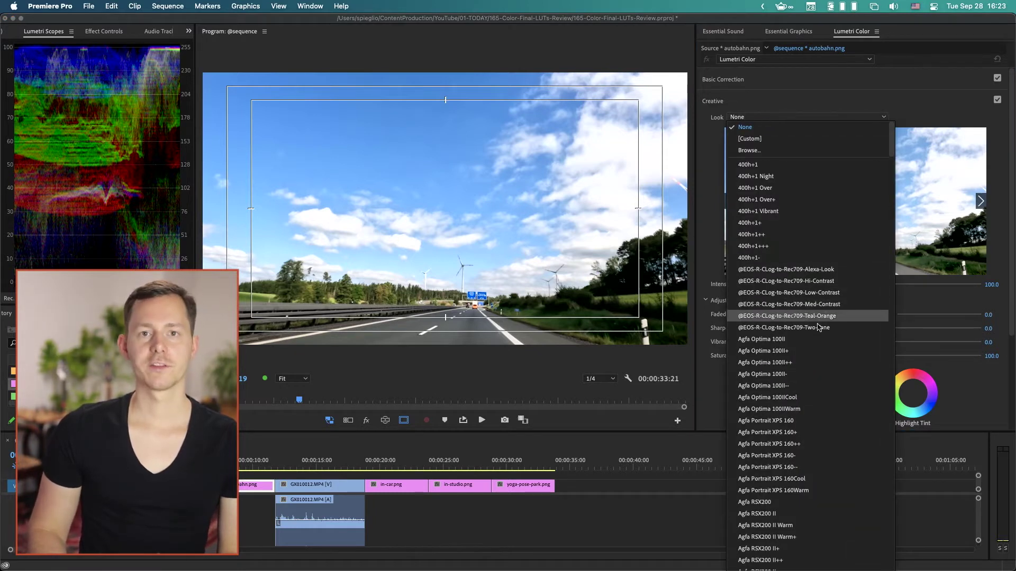
scroll(815, 323, "down", 10)
scroll(811, 294, "up", 5)
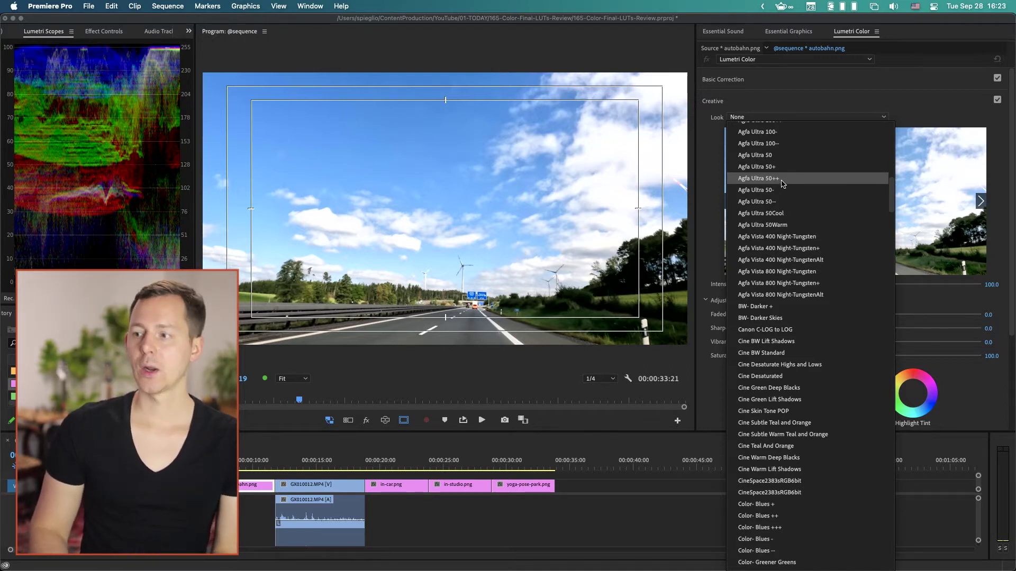
left_click(780, 181)
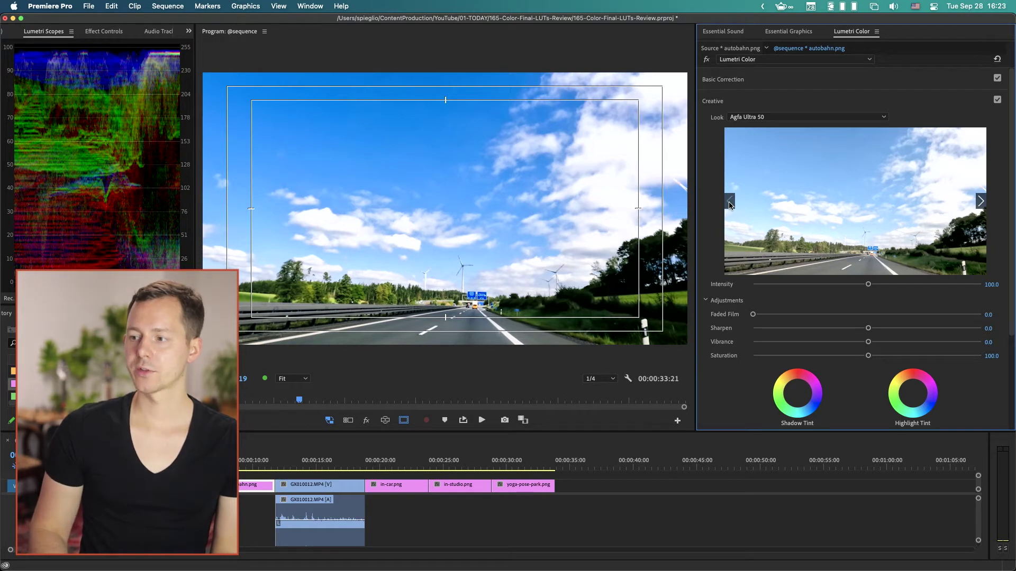
Step: Step forward through the Creative look previews and apply the Agfa RSX200 look to the autobahn.png clip
left_click(981, 207)
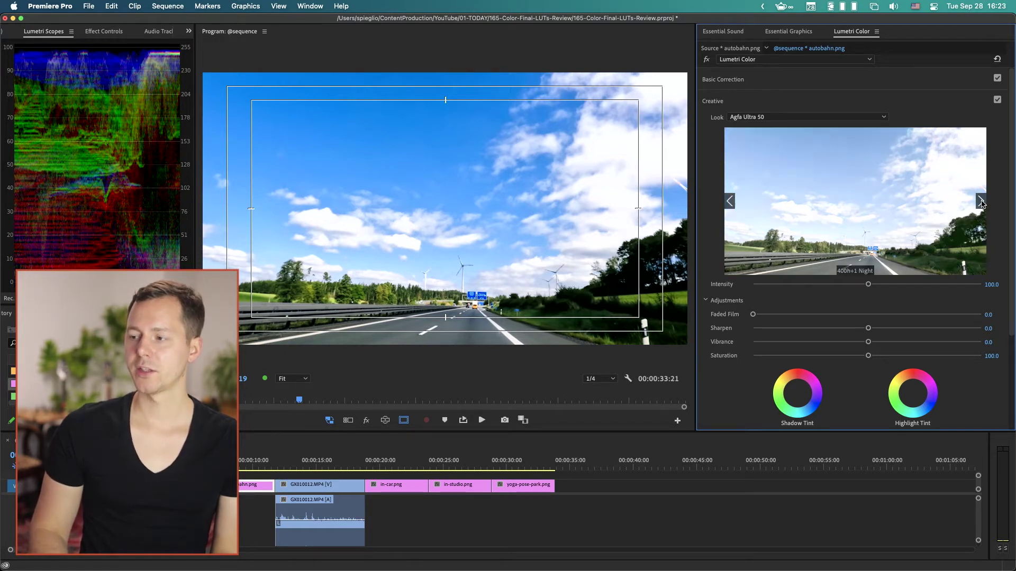
left_click(981, 204)
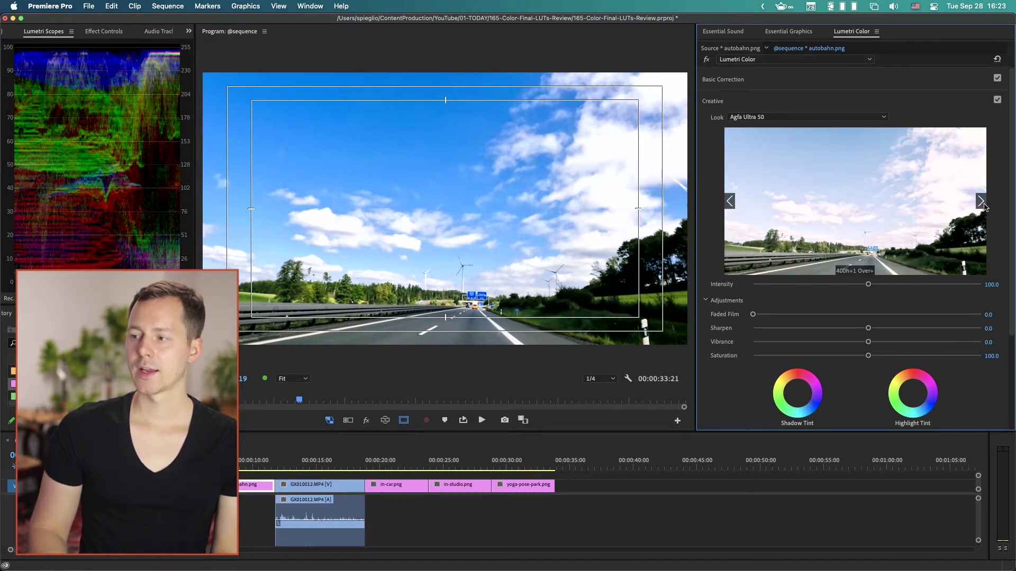
left_click(982, 204)
left_click(982, 204)
left_click(982, 204)
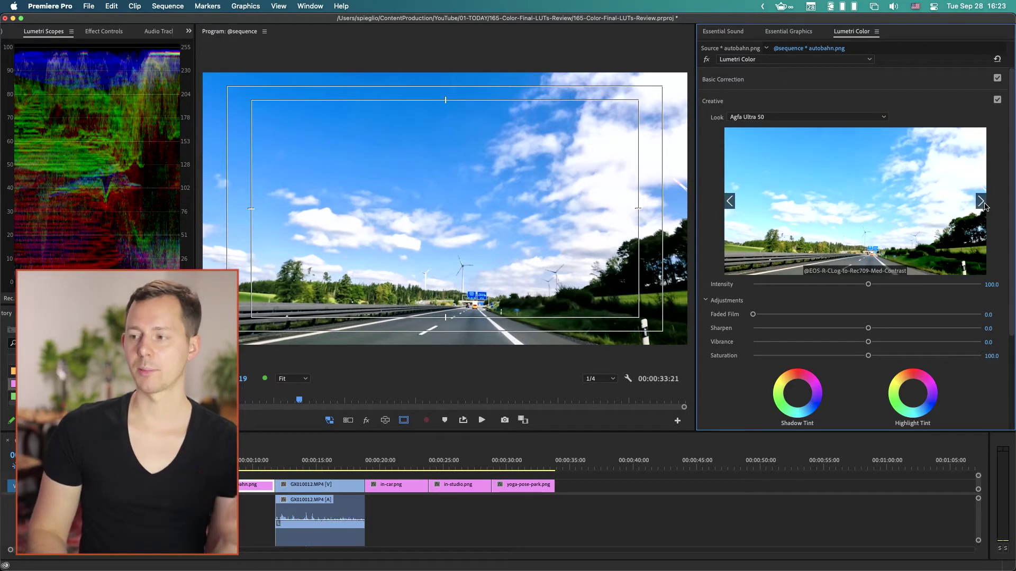
left_click(980, 204)
left_click(981, 204)
left_click(981, 203)
left_click(981, 203)
left_click(981, 202)
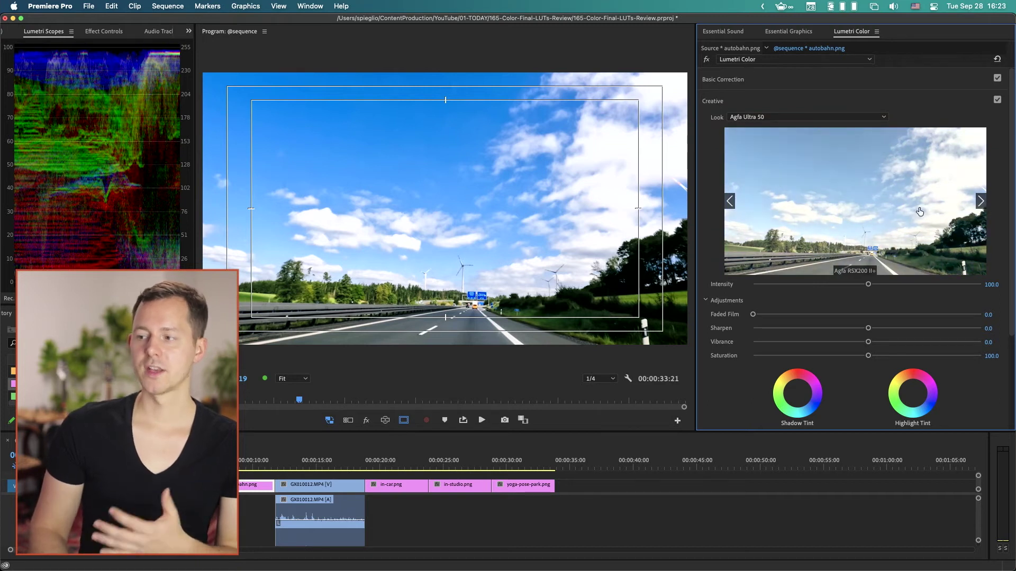
left_click(878, 207)
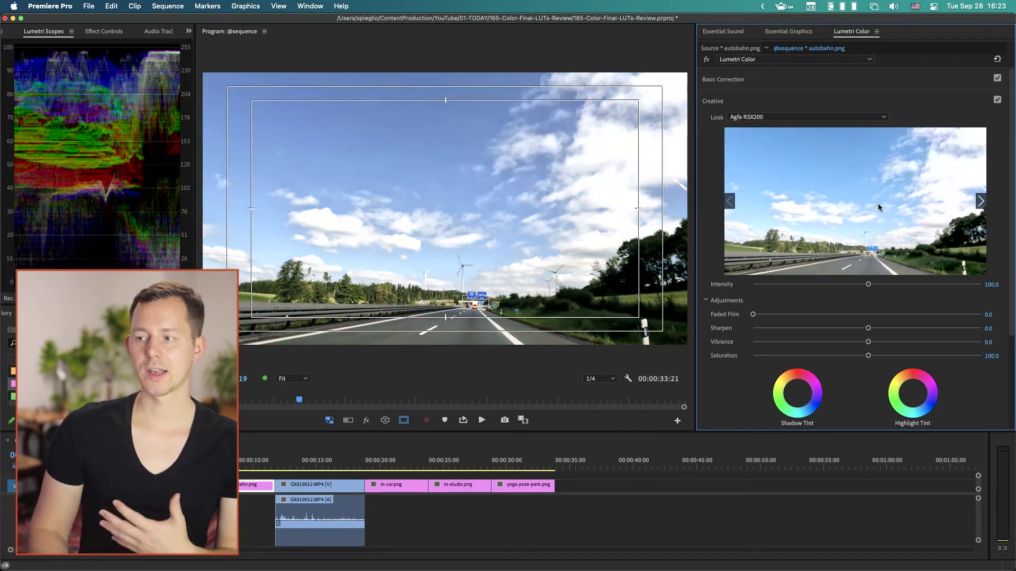
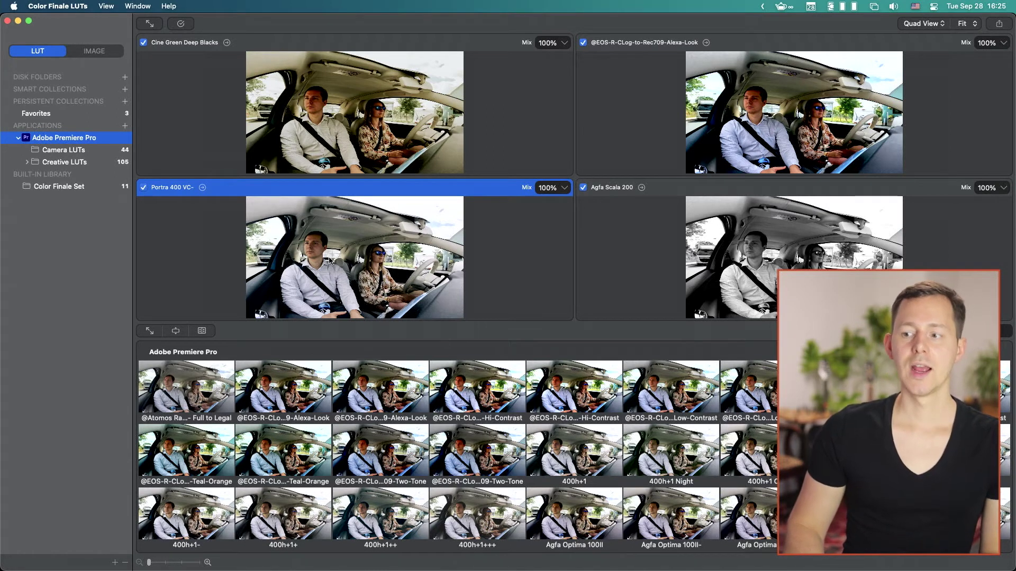
Step: Switch to Color Finale LUTs and select each of the four LUT viewers in turn, ending on Agfa Scala 200
left_click(650, 263)
left_click(381, 222)
left_click(354, 130)
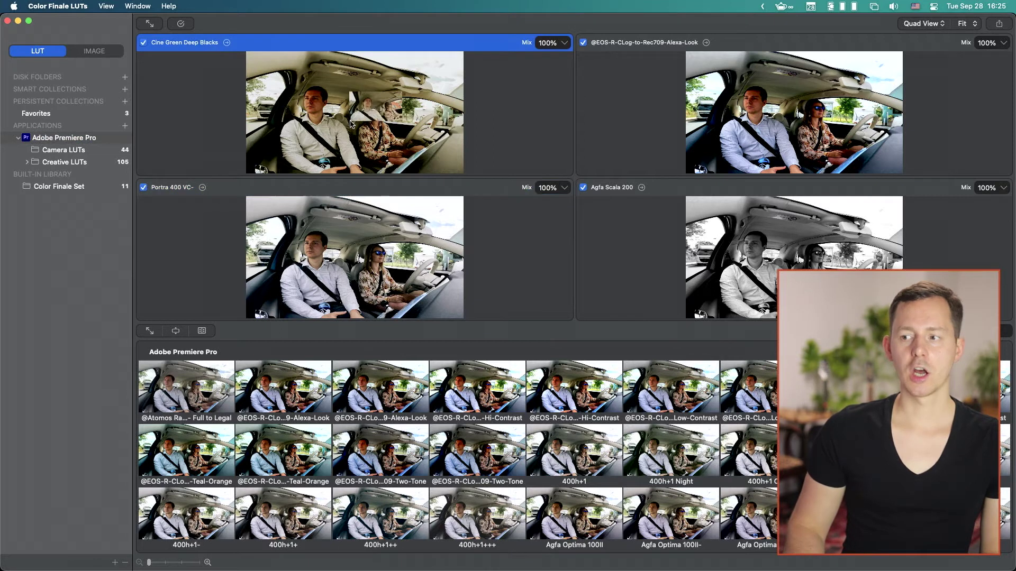
left_click(693, 160)
left_click(756, 249)
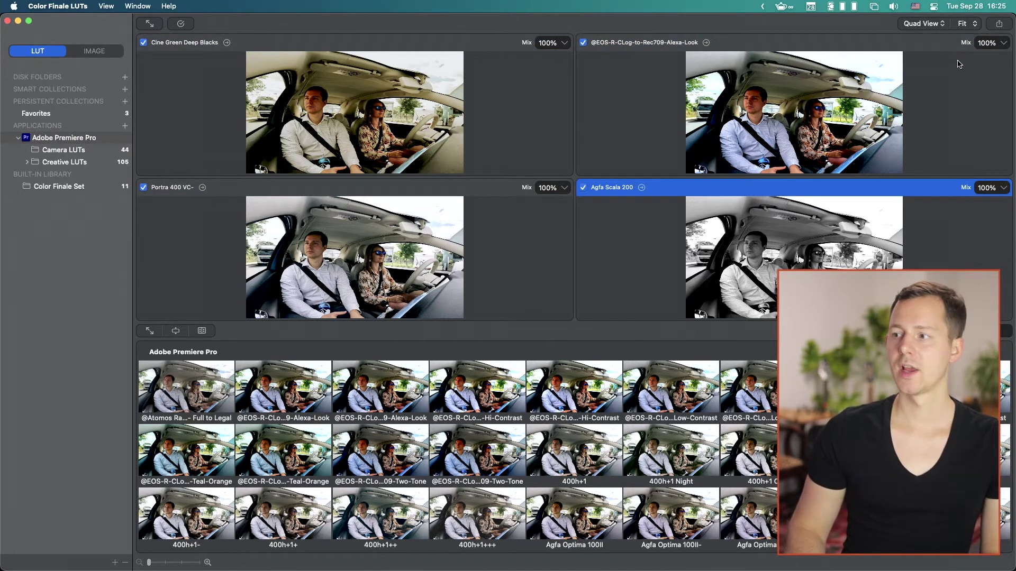
Step: Try the Single View and Double View layouts for comparing LUTs, and return to Quad View
left_click(936, 25)
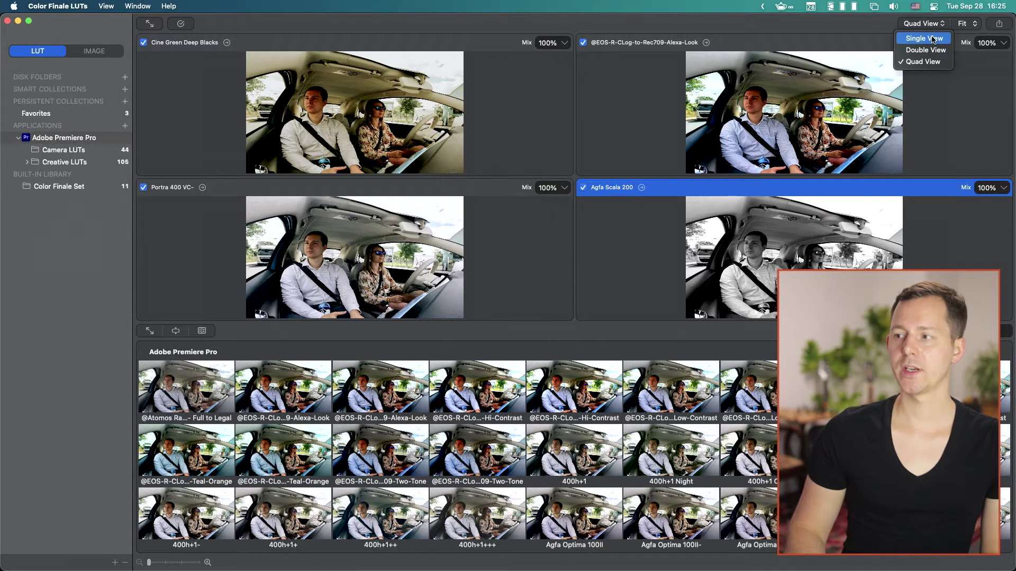
left_click(933, 40)
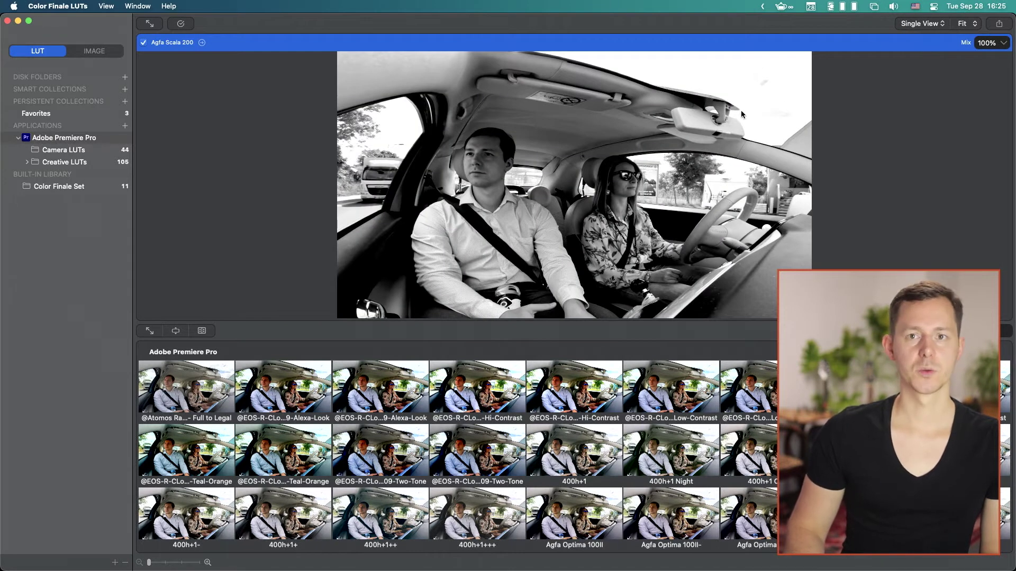
left_click(918, 23)
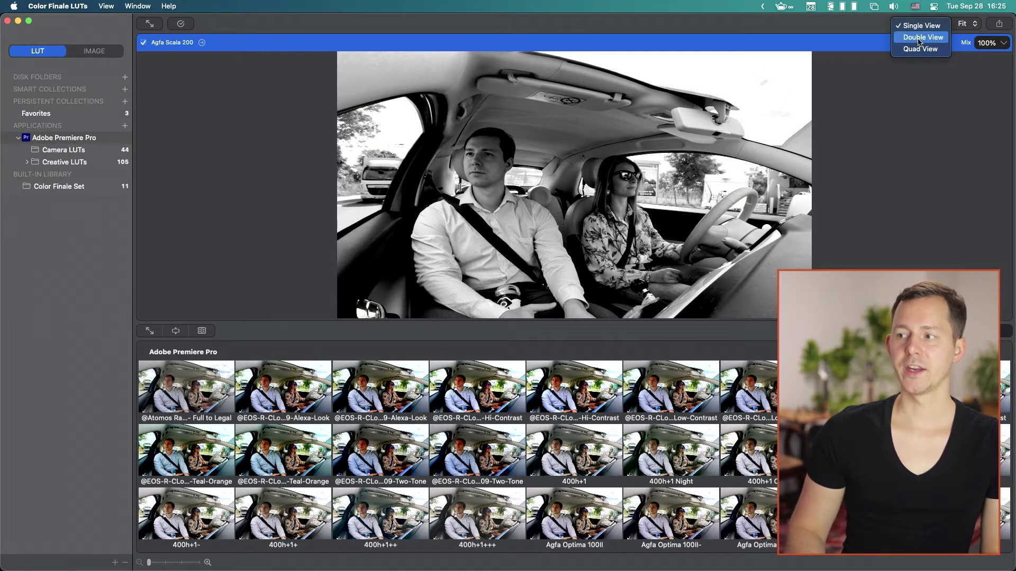
left_click(919, 36)
left_click(916, 25)
left_click(917, 37)
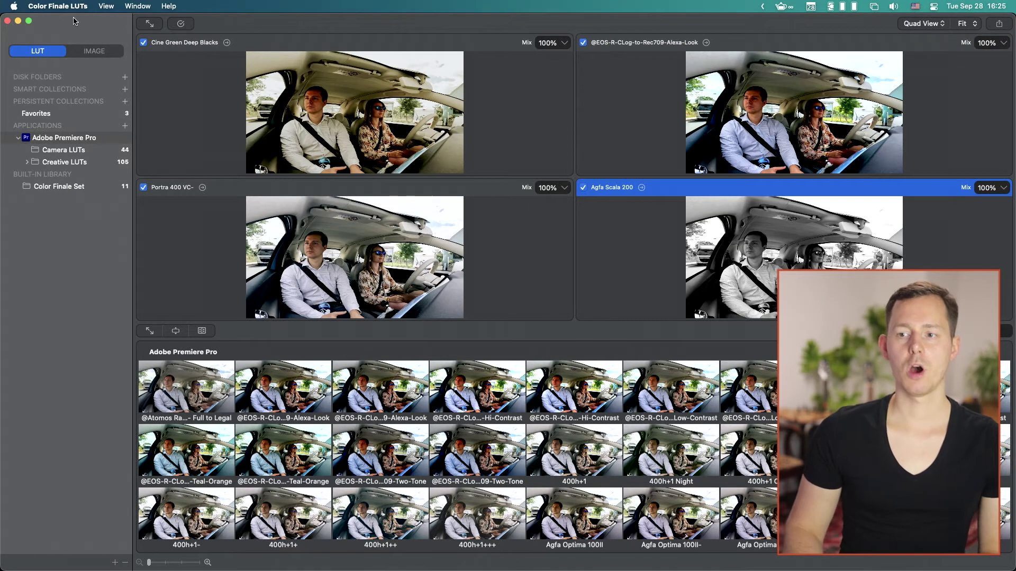
Step: Make the window full screen and browse the LUT thumbnails of the Adobe Premiere Pro application collection
left_click(29, 22)
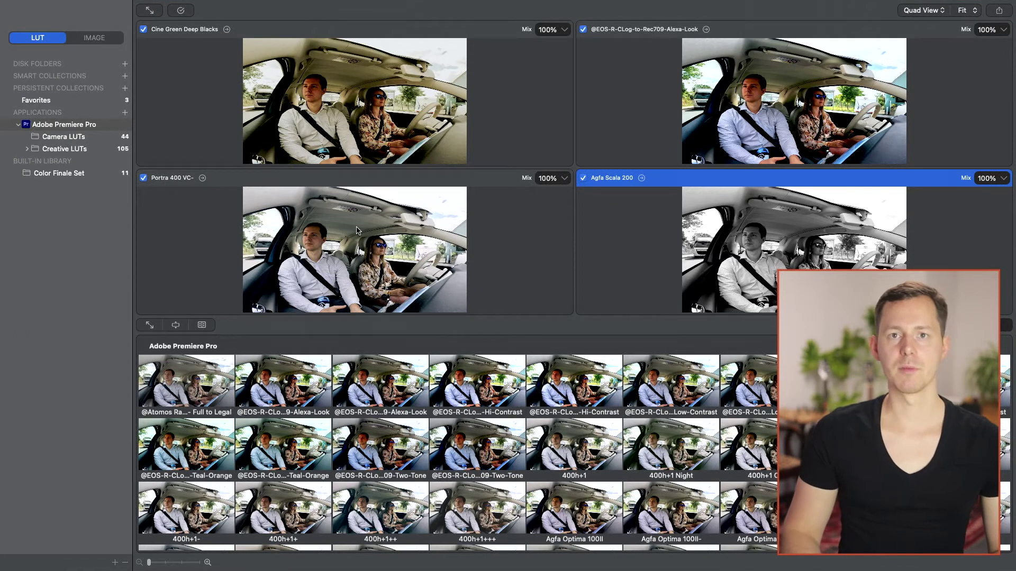
mouse_move(1, 151)
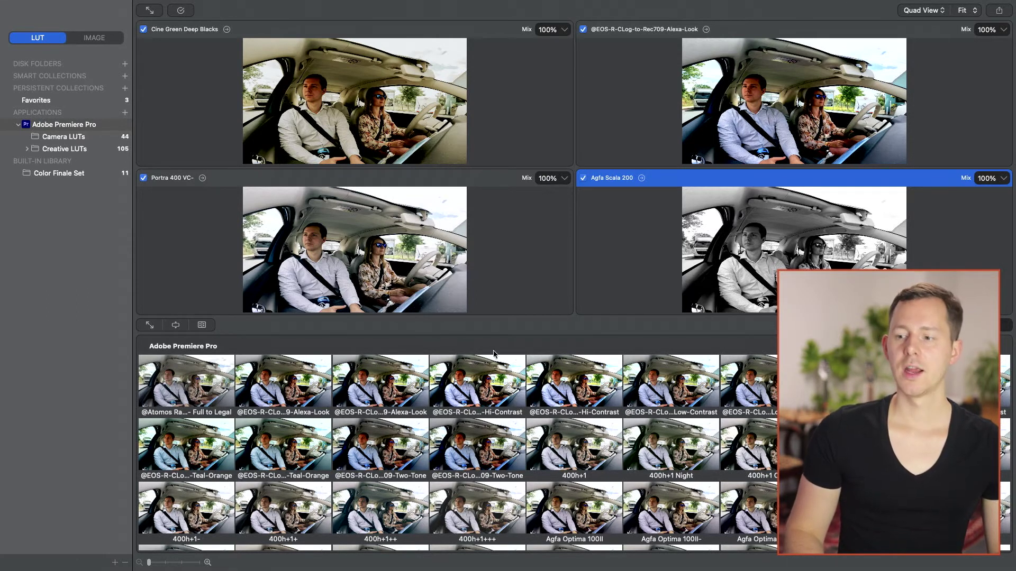
scroll(564, 497, "down", 10)
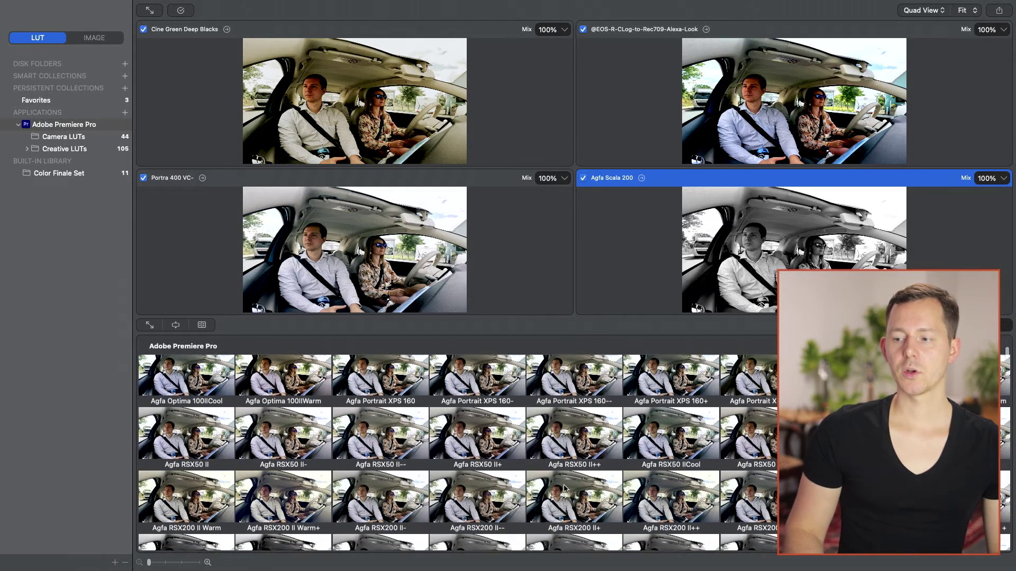
scroll(564, 487, "down", 5)
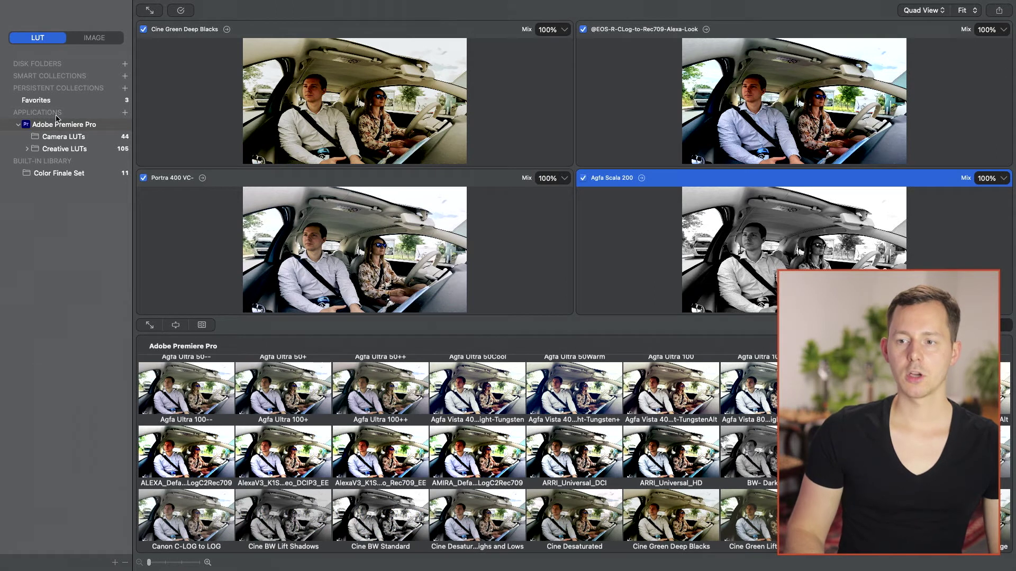
left_click(69, 127)
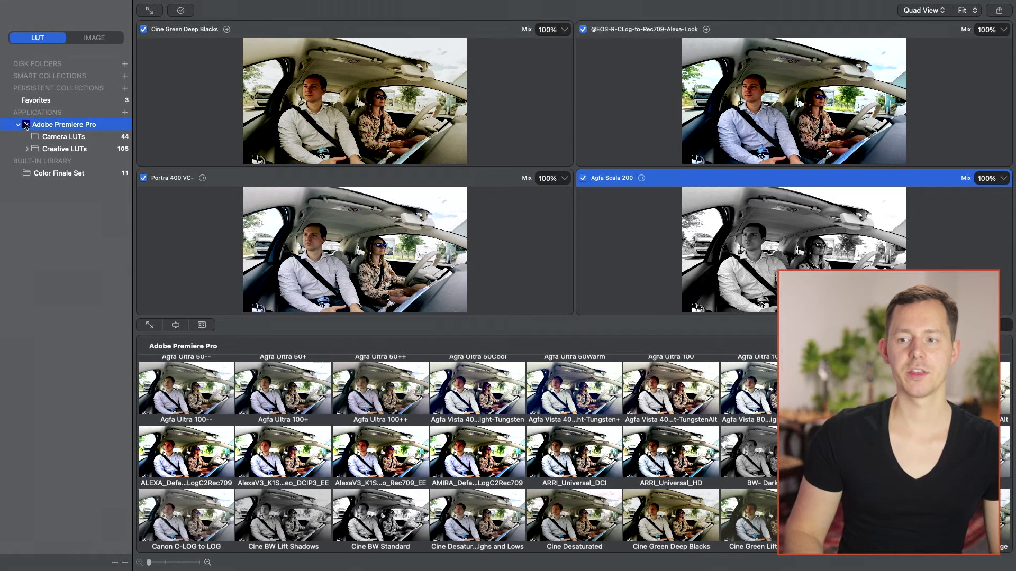
scroll(468, 438, "down", 5)
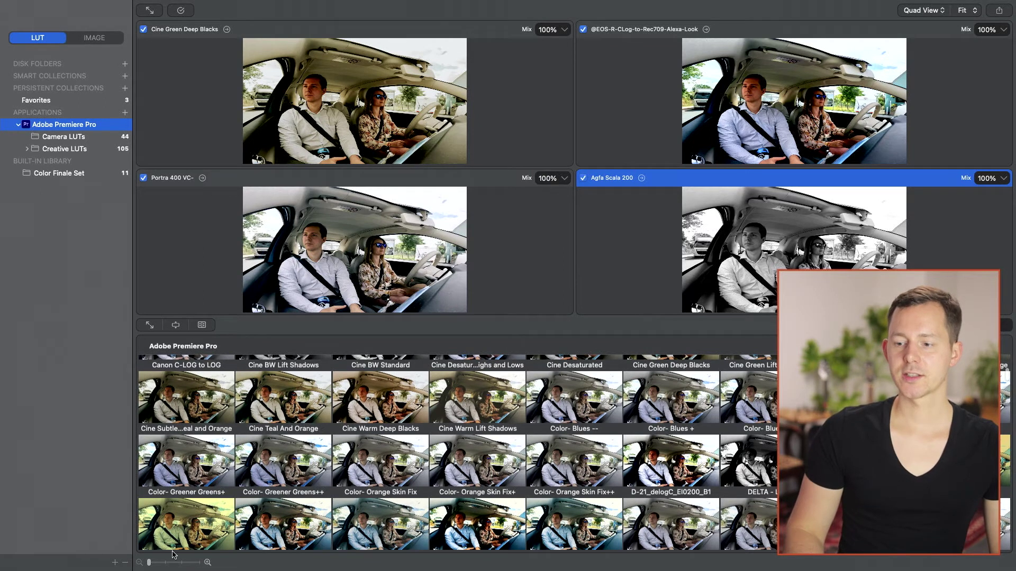
Step: Expand the LUT browser to fill the viewing area and enlarge its thumbnails to three per row
left_click(150, 325)
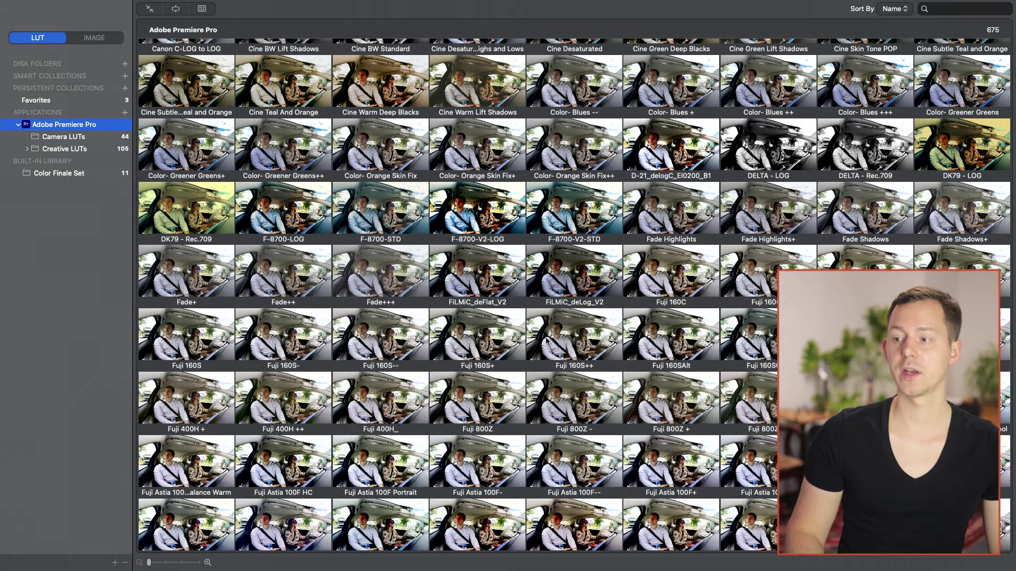
left_click(183, 563)
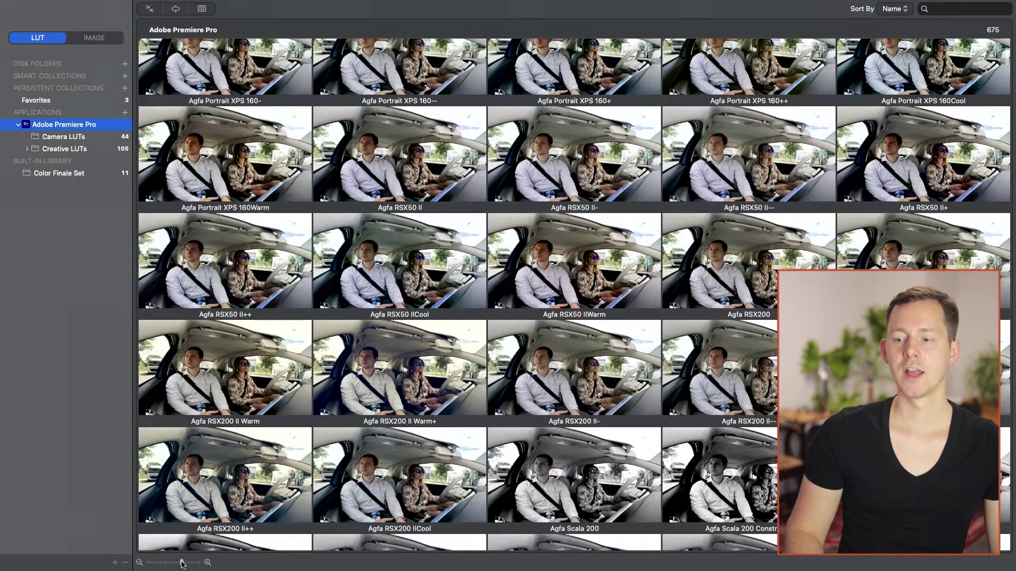
left_click(197, 563)
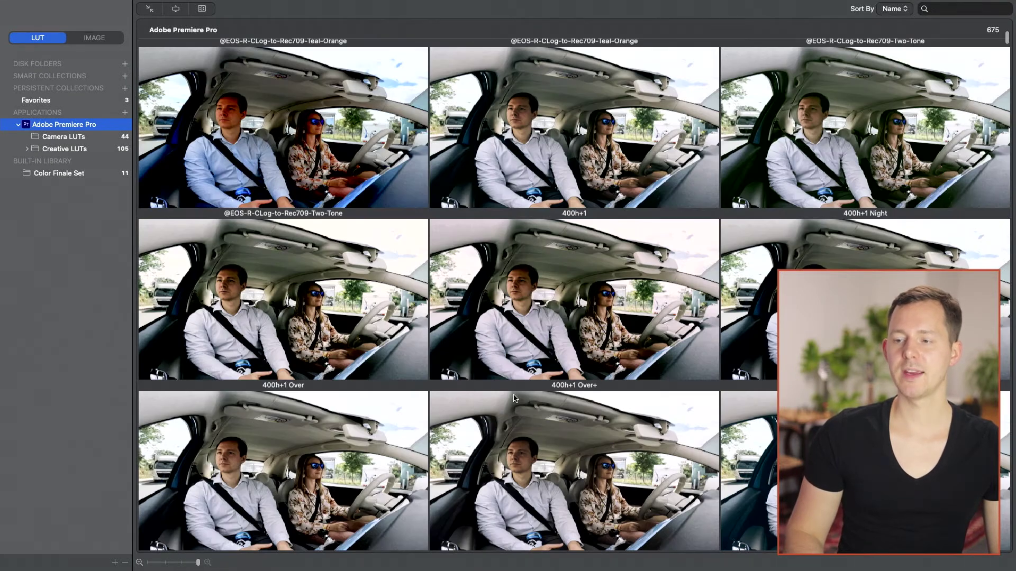
Step: Browse the enlarged Premiere Pro LUT thumbnails and reduce their size to seven per row
scroll(578, 391, "down", 15)
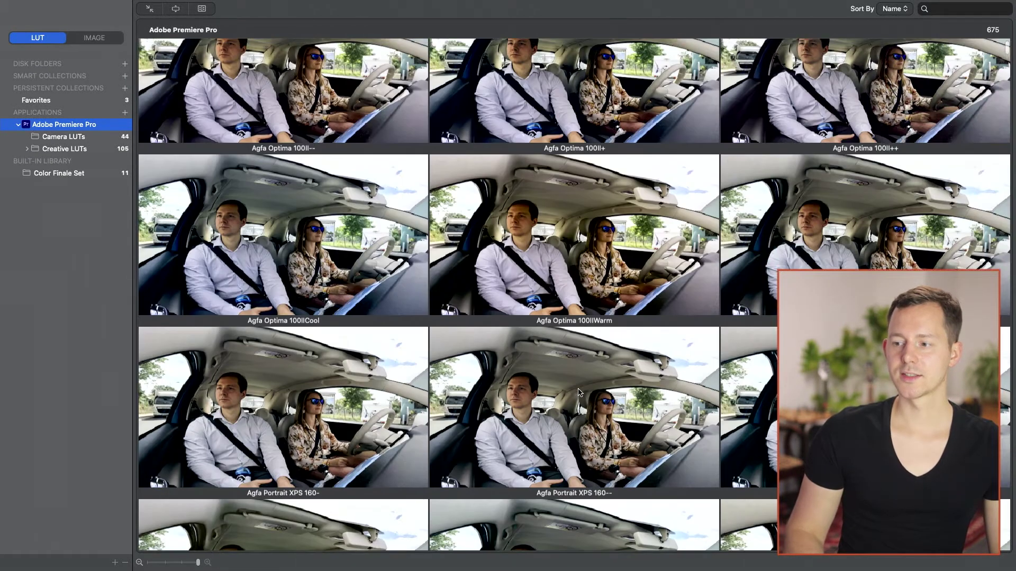
scroll(578, 391, "down", 10)
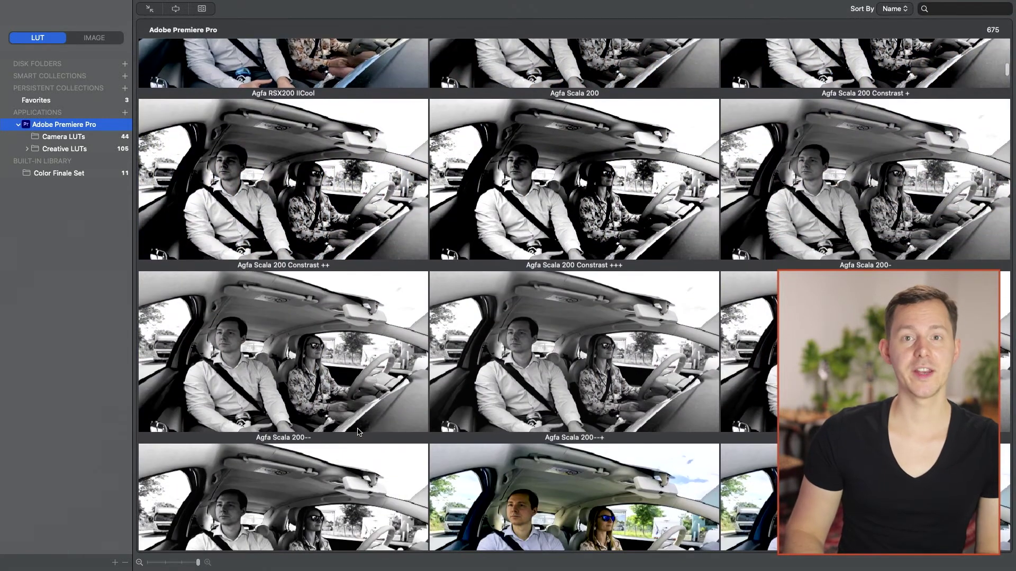
scroll(358, 431, "down", 5)
left_click_drag(200, 563, 159, 566)
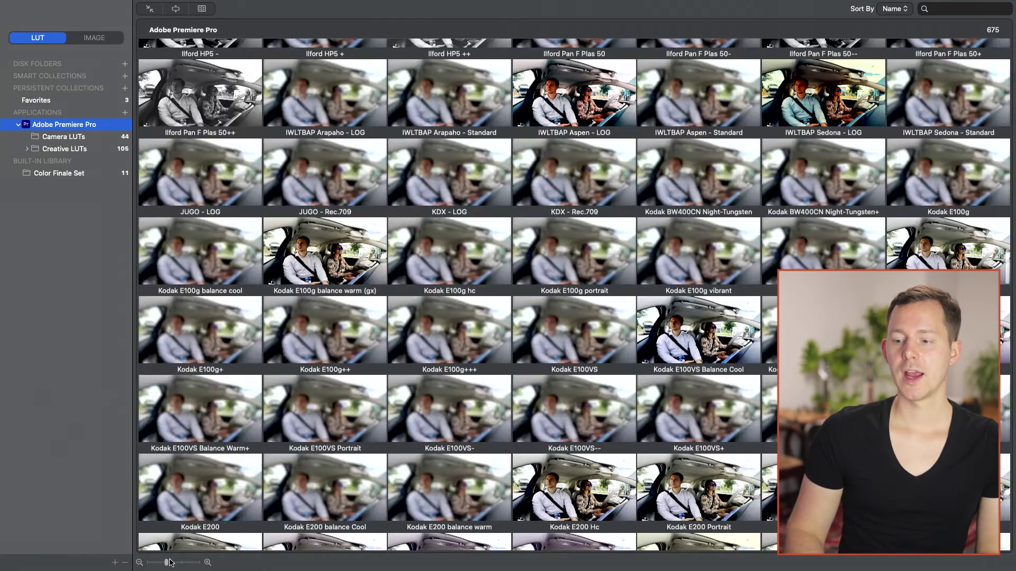
Step: Try the taller thumbnail format and revert it, and shrink the LUT browser back below the four viewers
left_click(174, 10)
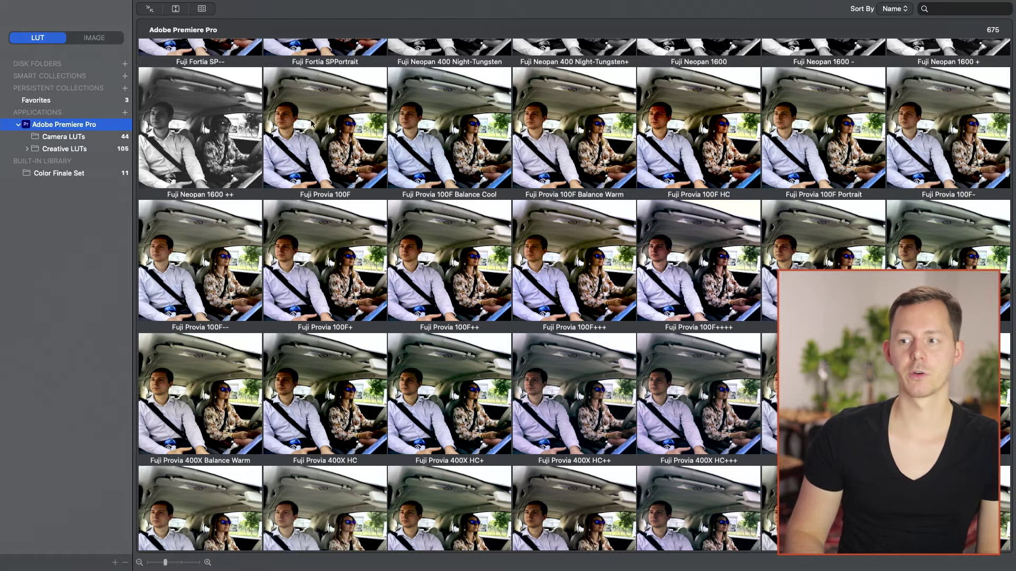
left_click(176, 9)
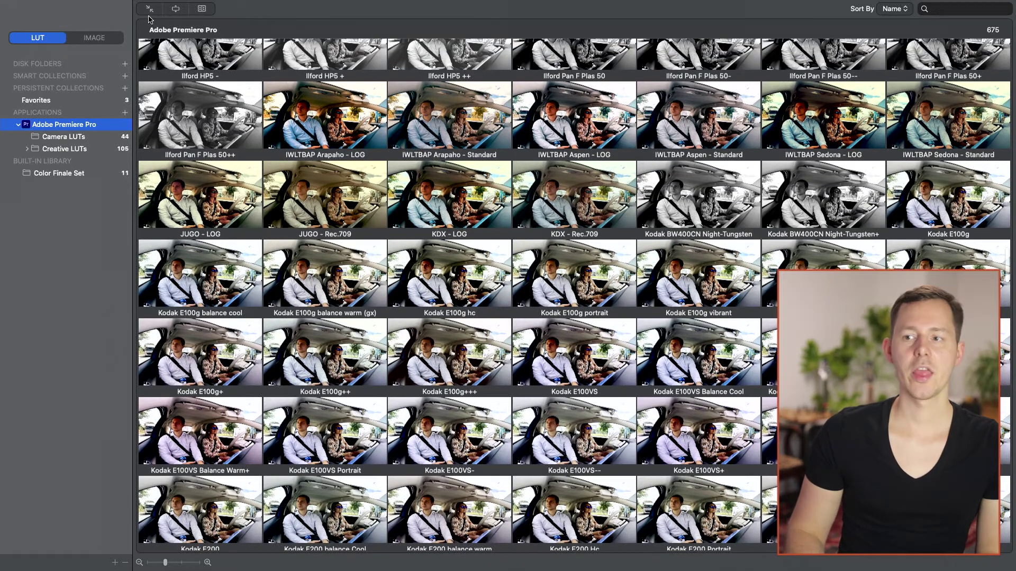
left_click(149, 9)
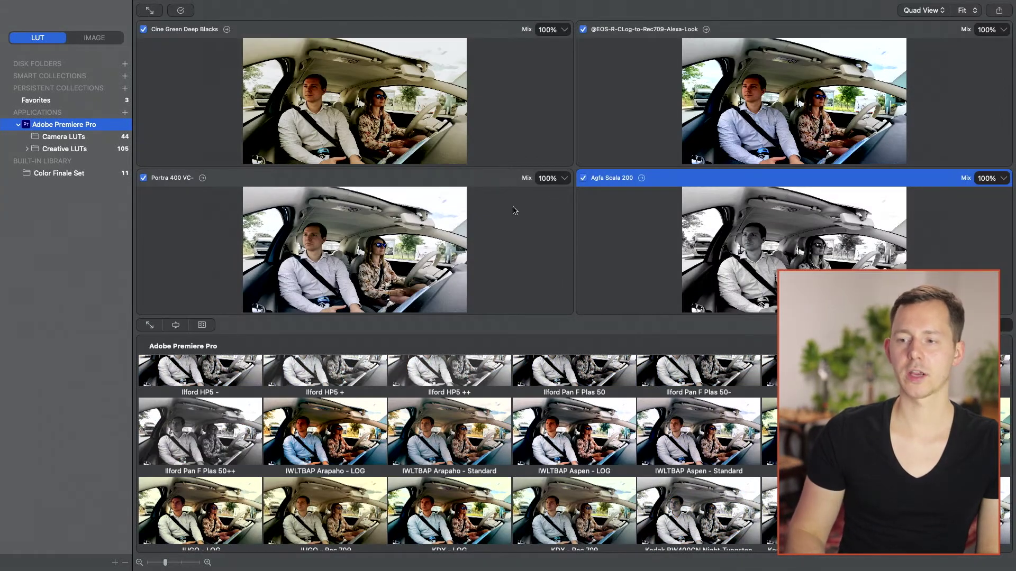
Step: Load Ilford Pan F Plas 50++, IWLTBAP Arapaho - LOG, IWLTBAP Aspen - Standard and Kodak E100VS++ into the four viewers, one LUT each
left_click_drag(189, 433, 339, 124)
left_click_drag(328, 458, 735, 133)
left_click_drag(694, 450, 431, 247)
scroll(455, 452, "down", 5)
left_click_drag(823, 471, 681, 280)
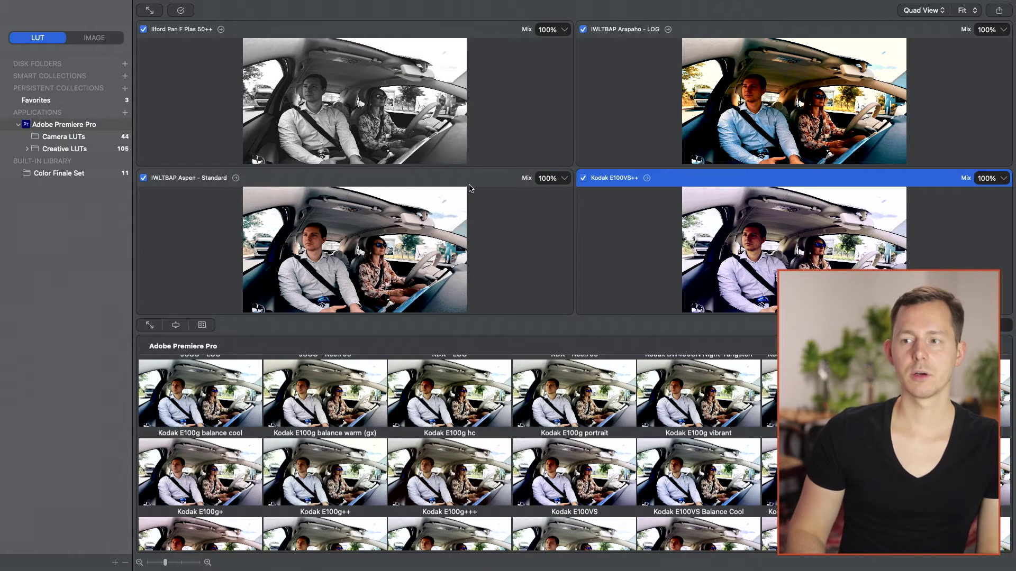
Step: Expand the four viewers to fill the window and try the mix amount of the Ilford Pan F Plas 50++ LUT, leaving it at 100%
left_click(153, 11)
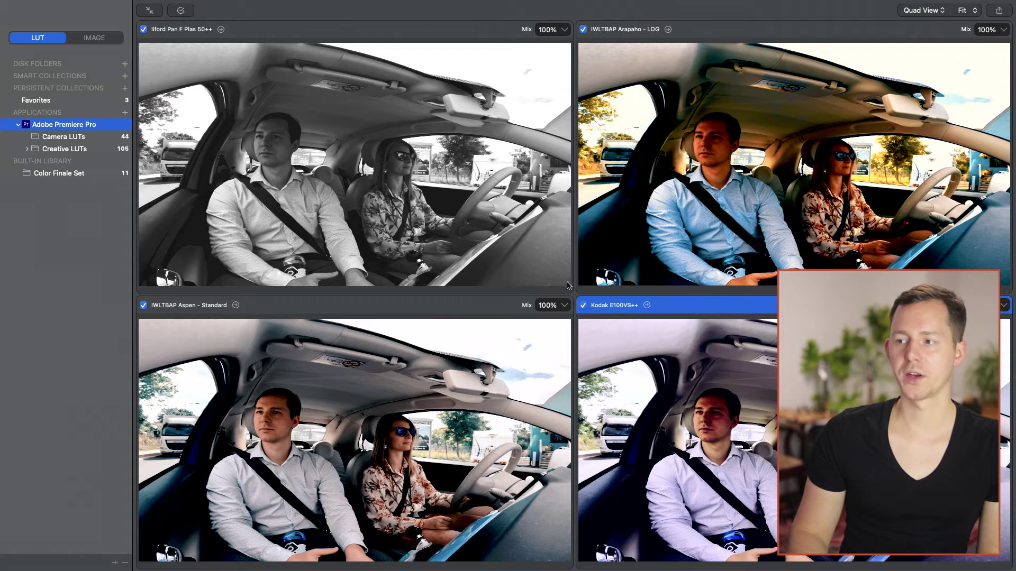
left_click(566, 30)
mouse_move(562, 45)
left_mouse_down()
mouse_move(562, 88)
mouse_move(566, 44)
left_mouse_up()
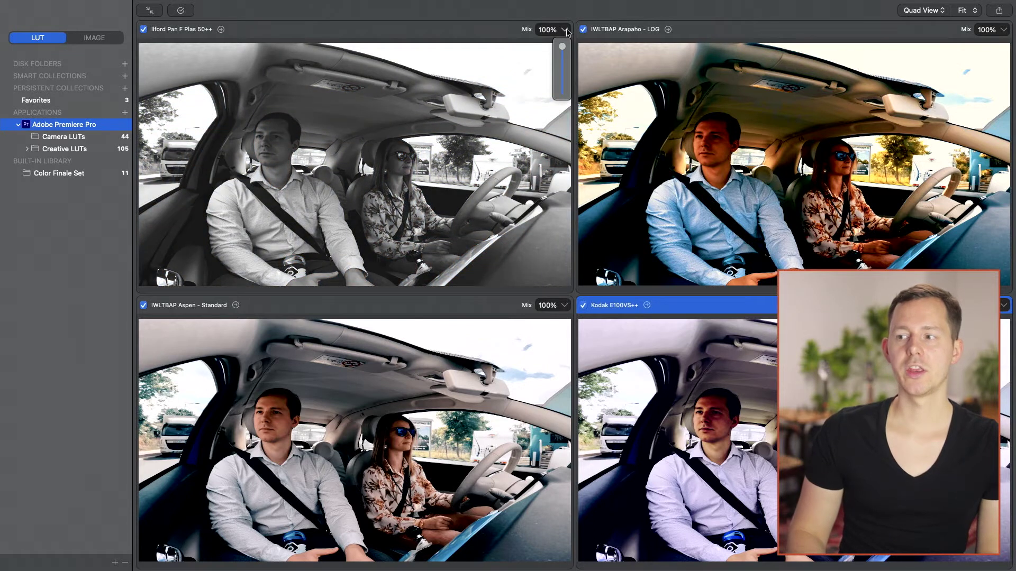
Step: Shrink the four viewers back above the LUT browser and apply Ilford Pan F Plas 50++ as the input LUT
left_click(567, 30)
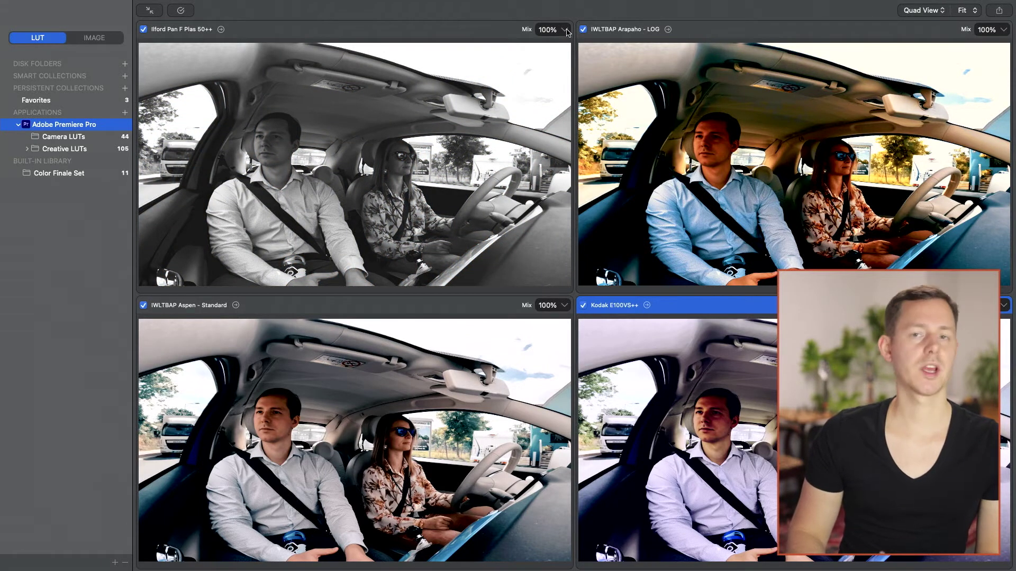
left_click(155, 8)
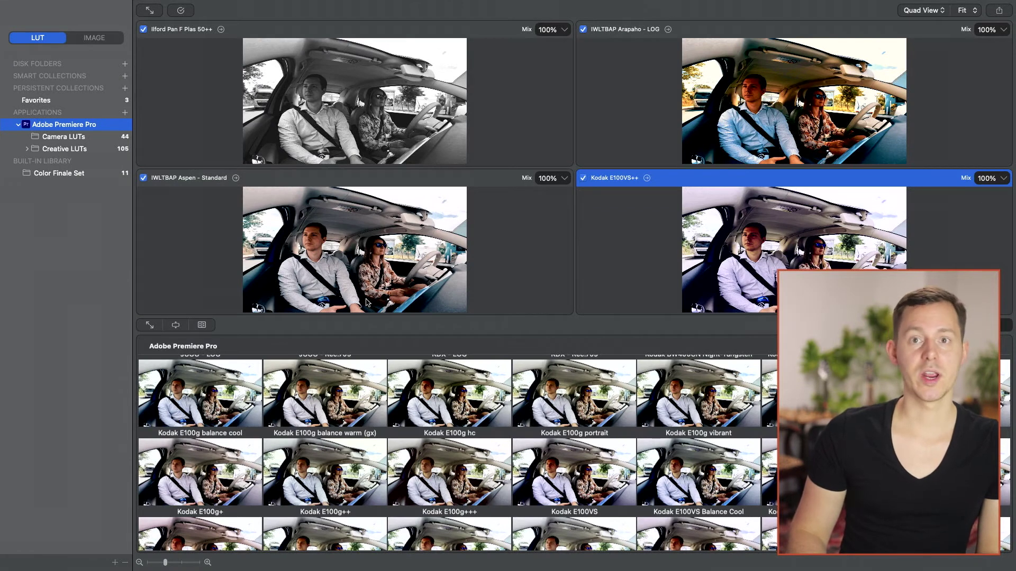
scroll(302, 422, "up", 6)
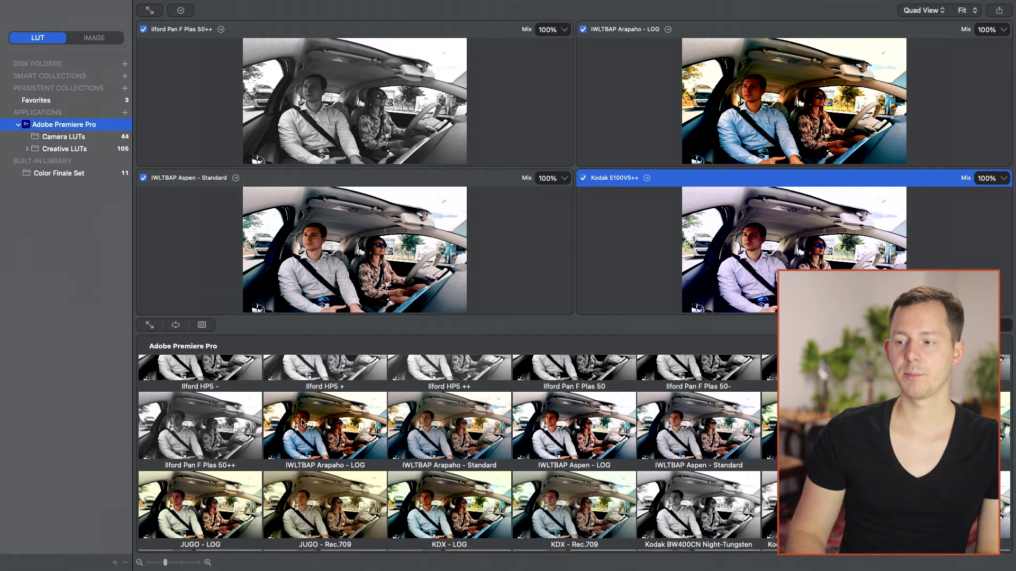
left_click(199, 476)
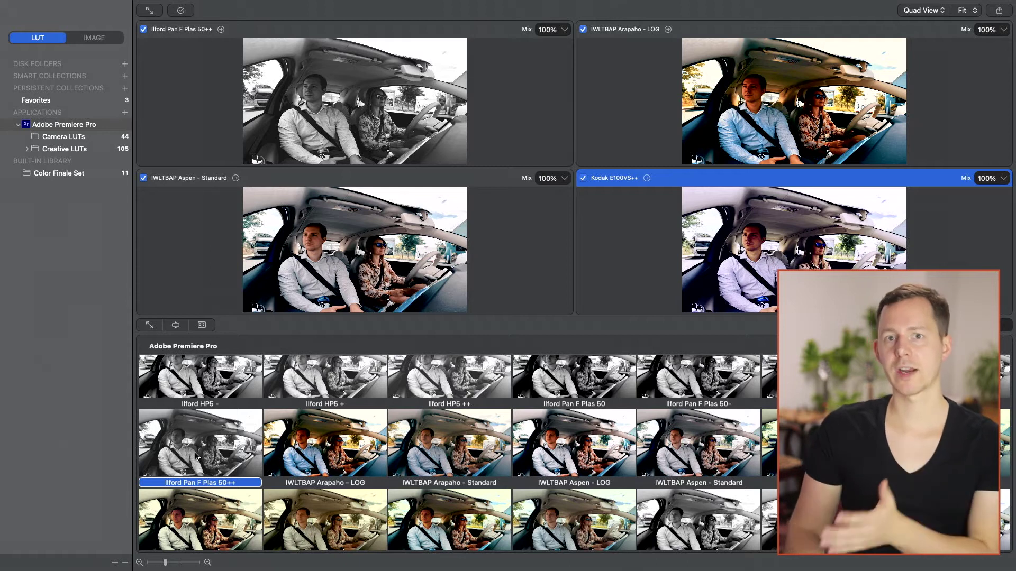
right_click(201, 456)
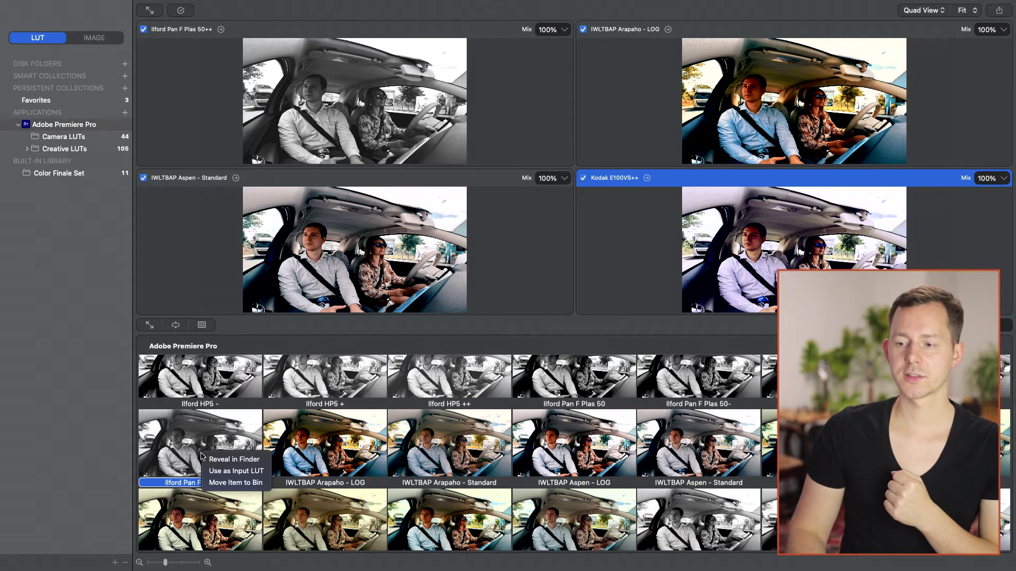
left_click(236, 471)
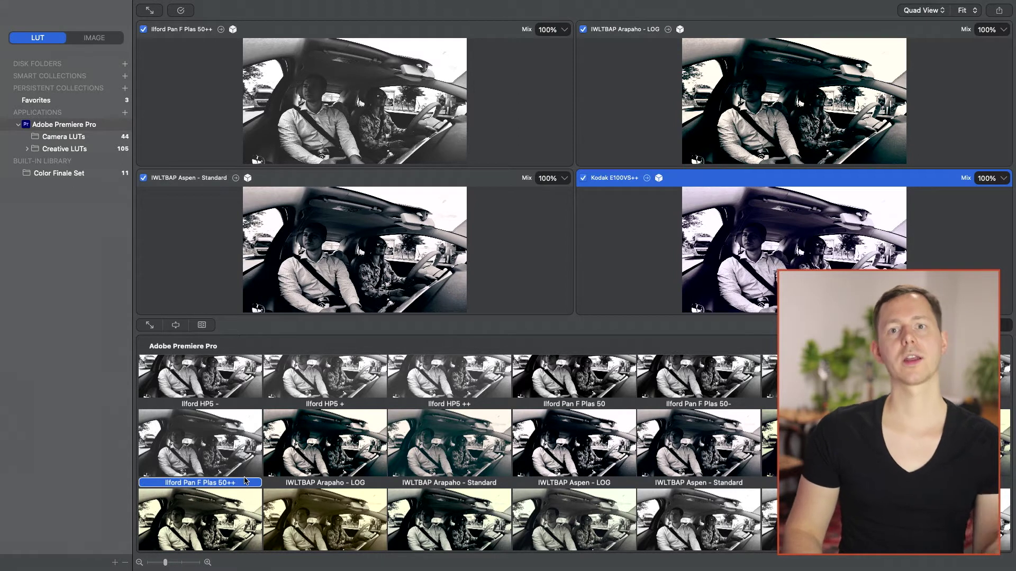
Step: Examine the Premiere Pro LUT thumbnails under the input LUT and the input LUT options of the IWLTBAP Aspen - Standard viewer
scroll(476, 510, "down", 10)
scroll(476, 509, "down", 10)
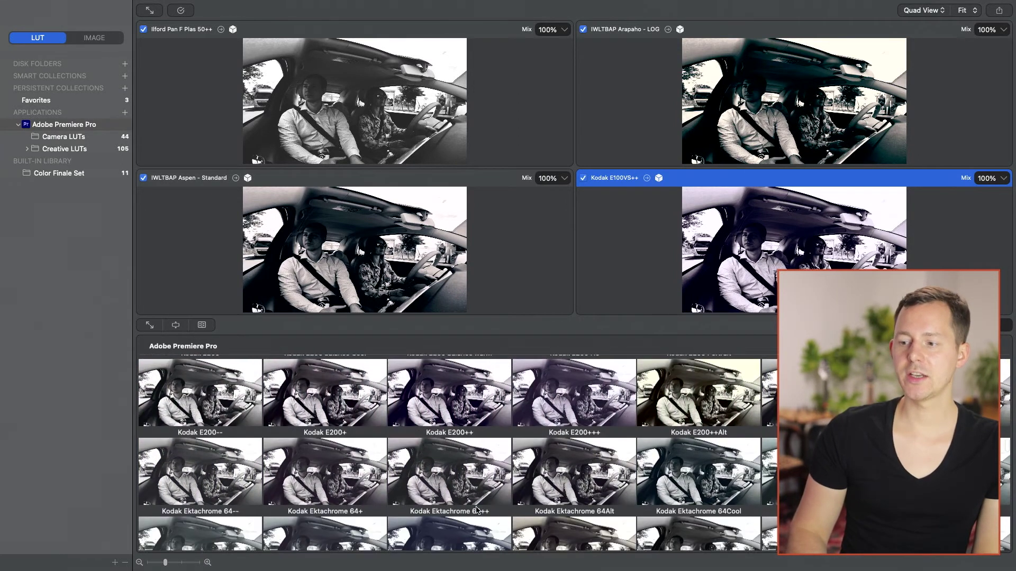
scroll(477, 510, "down", 10)
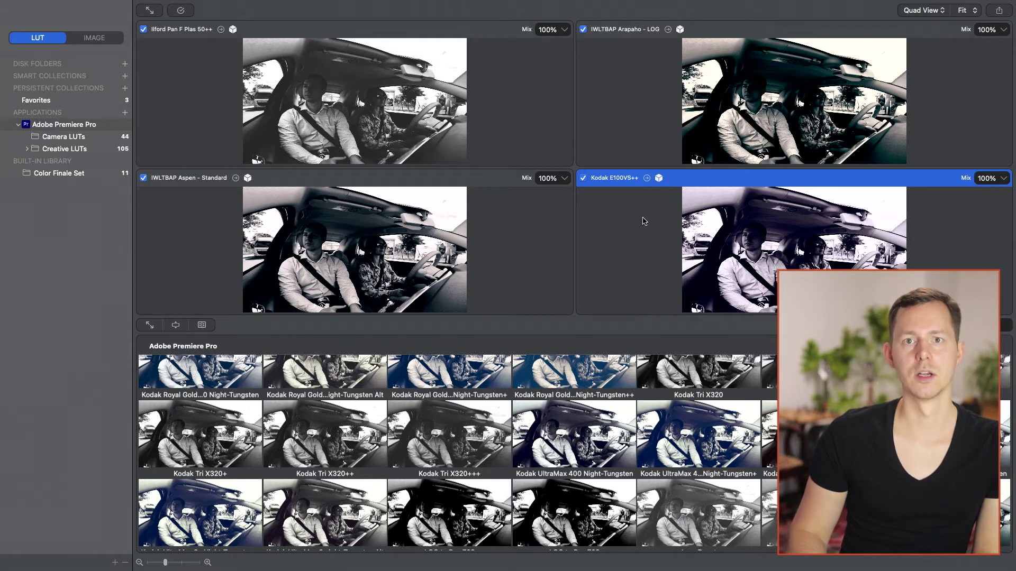
left_click(247, 178)
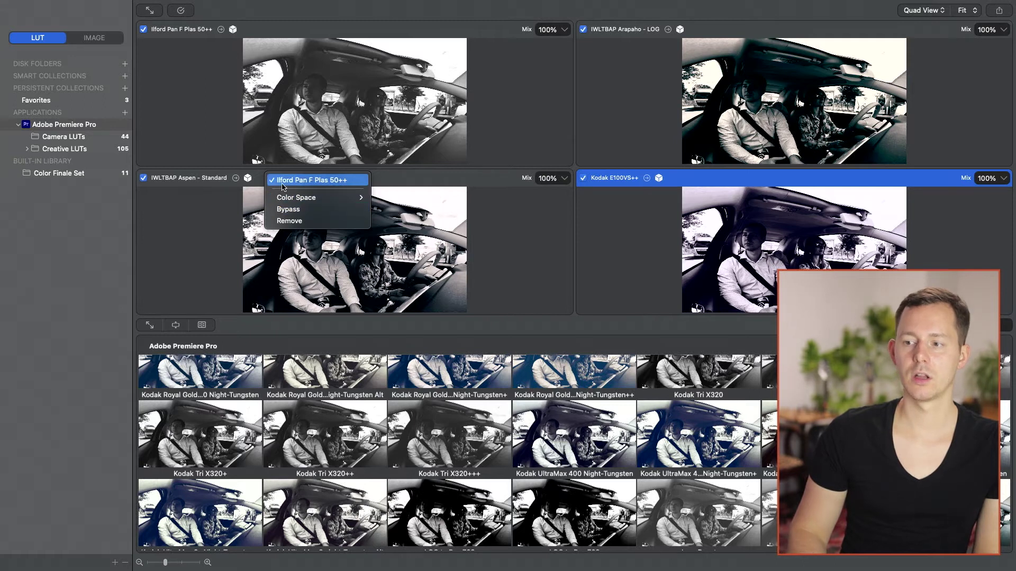
left_click(430, 137)
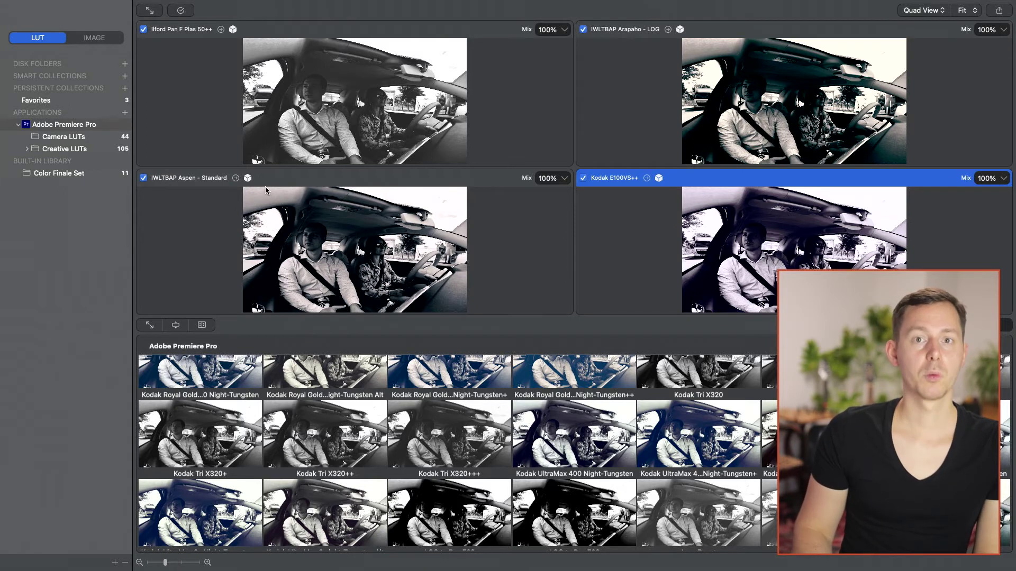
Step: Check the input LUT's color space choices in the IWLTBAP Aspen - Standard viewer, and switch its bypass on and off again
left_click(248, 178)
mouse_move(298, 200)
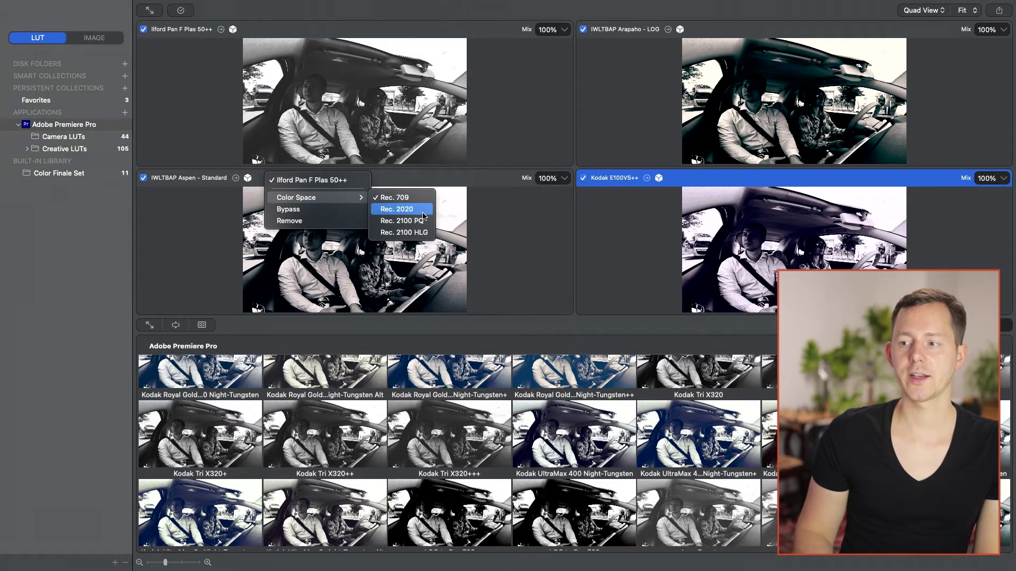
left_click(319, 208)
left_click(248, 179)
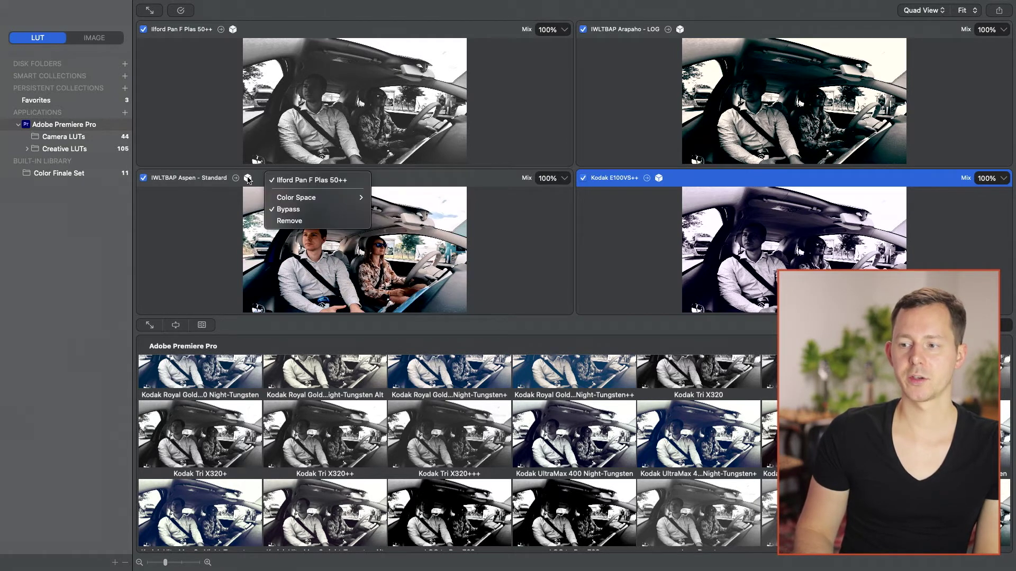
left_click(292, 212)
Step: Toggle the Ilford Pan F Plas 50++ input LUT off and on from its own viewer, and remove it
left_click(233, 29)
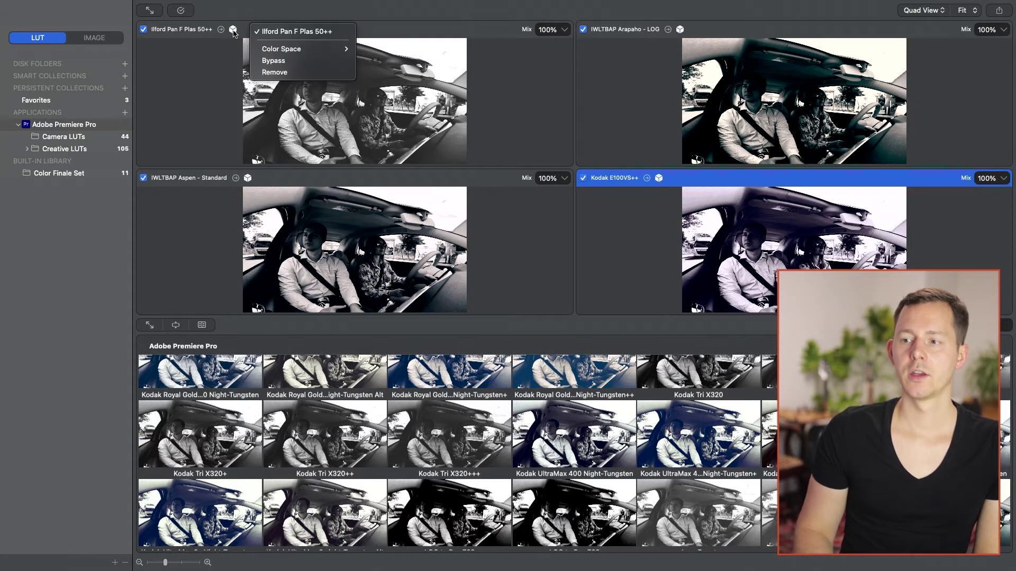
left_click(285, 35)
left_click(233, 31)
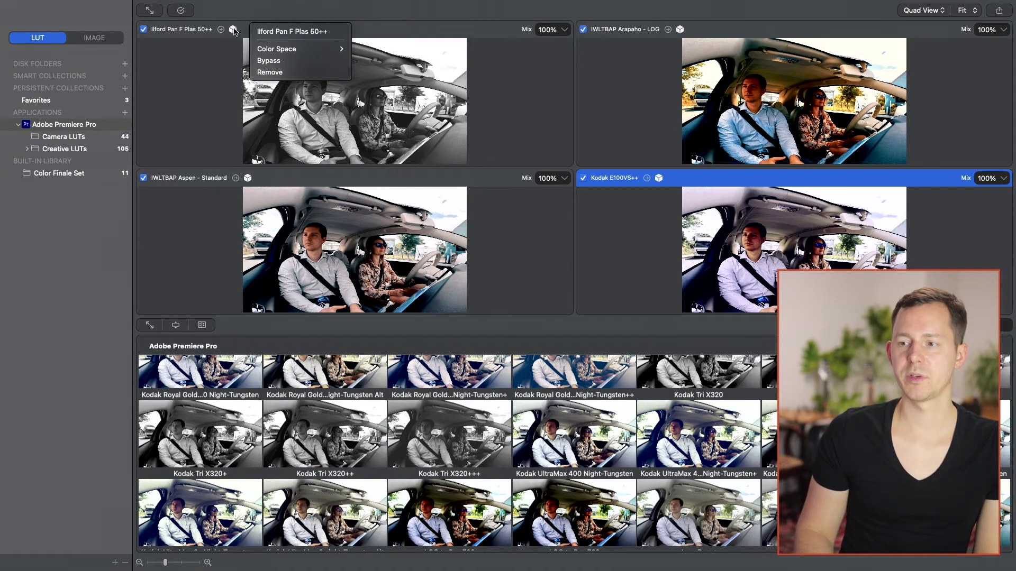
left_click(257, 33)
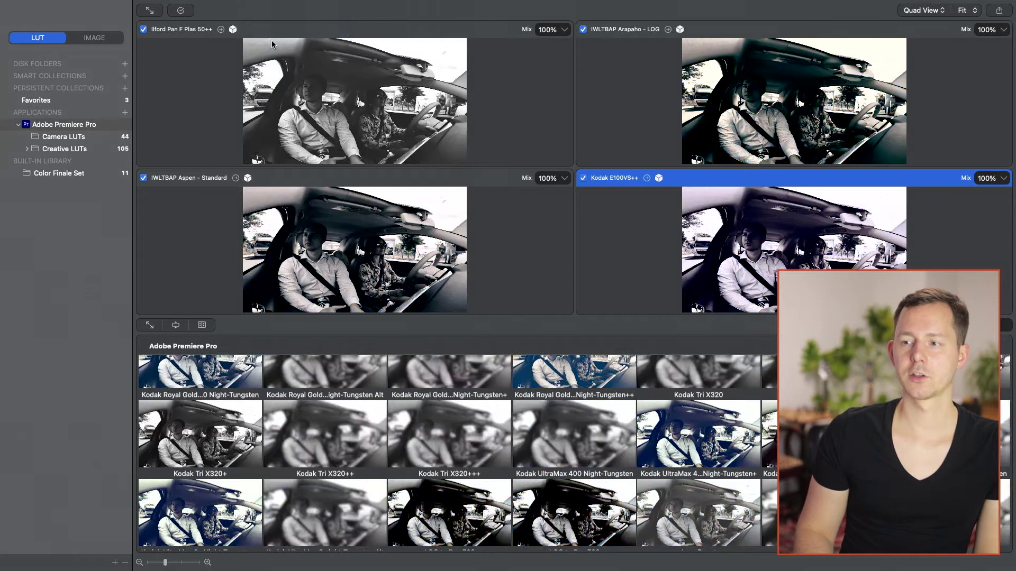
left_click(234, 30)
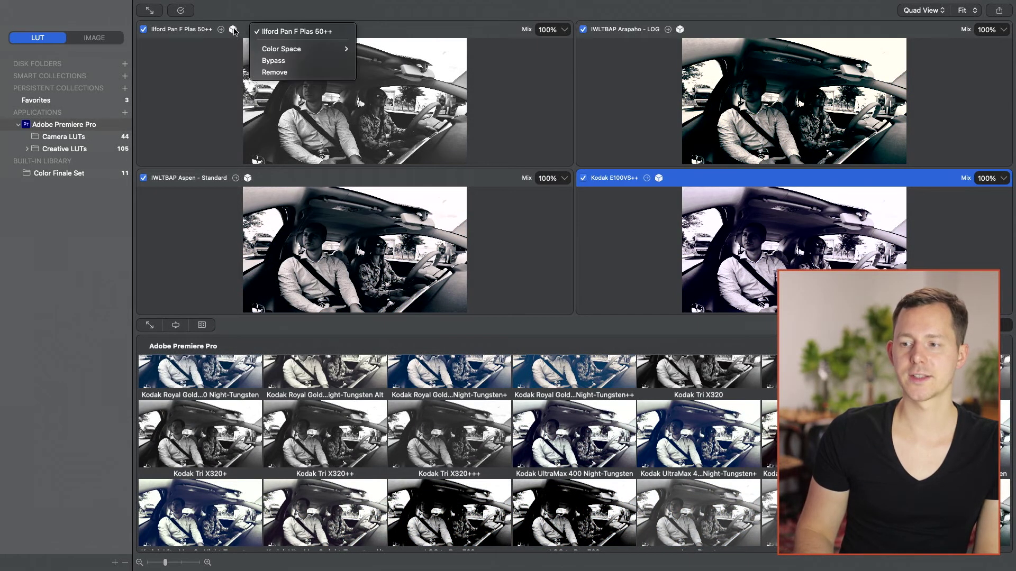
left_click(280, 72)
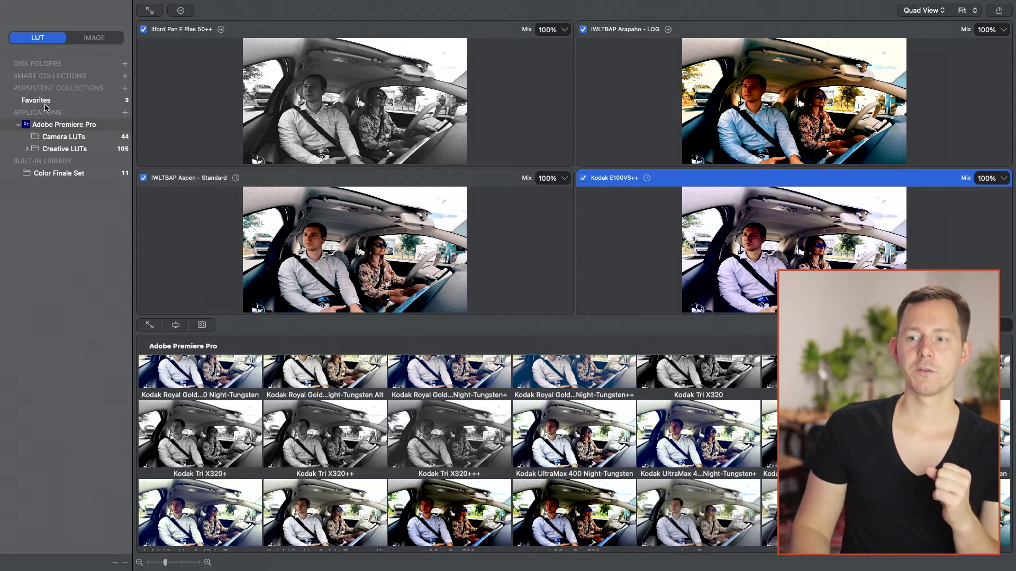
Step: View the Favorites collection and split the LUT browser into two panes showing Adobe Premiere Pro beside Favorites
left_click(45, 102)
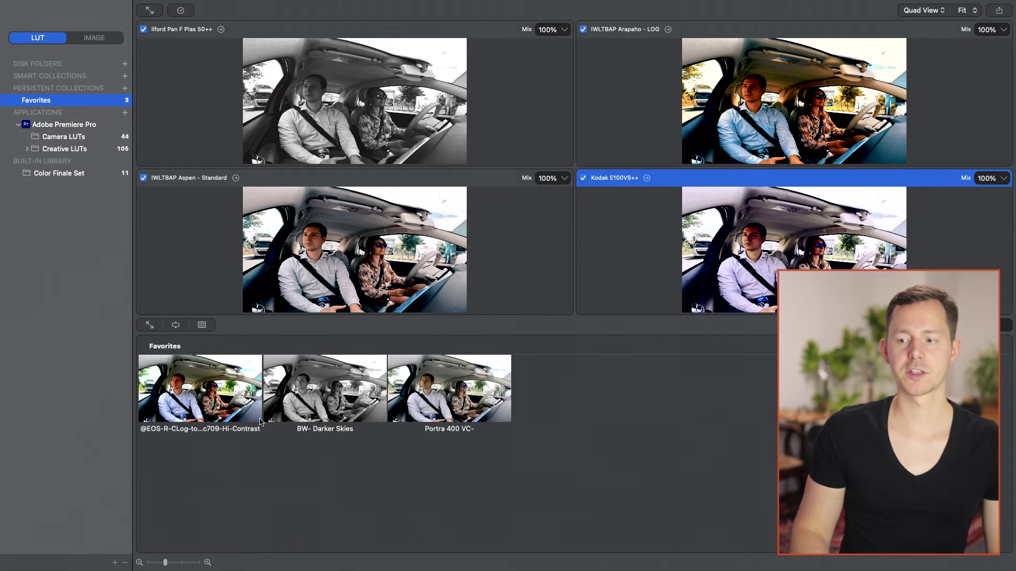
left_click(51, 127)
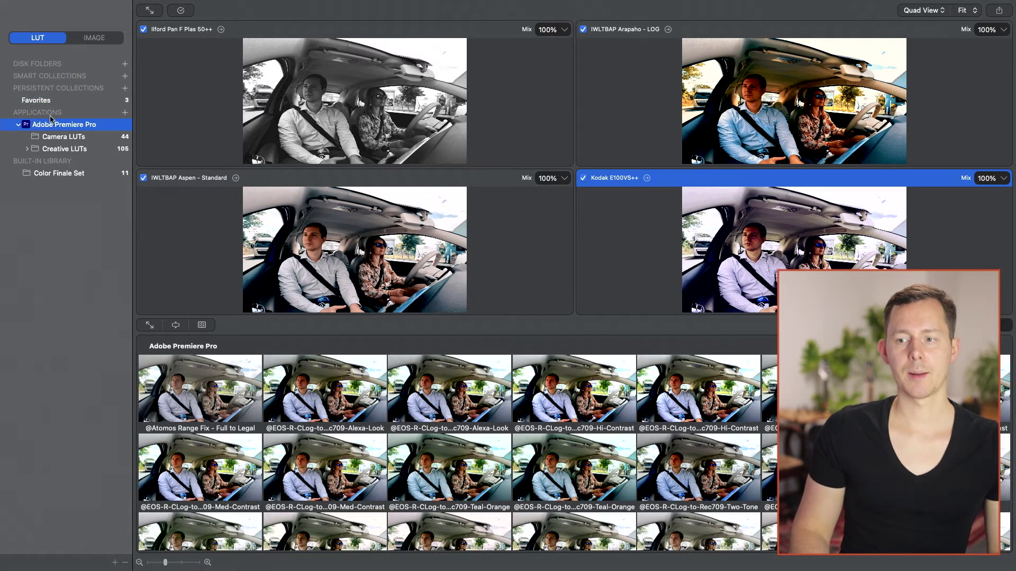
left_click(203, 327)
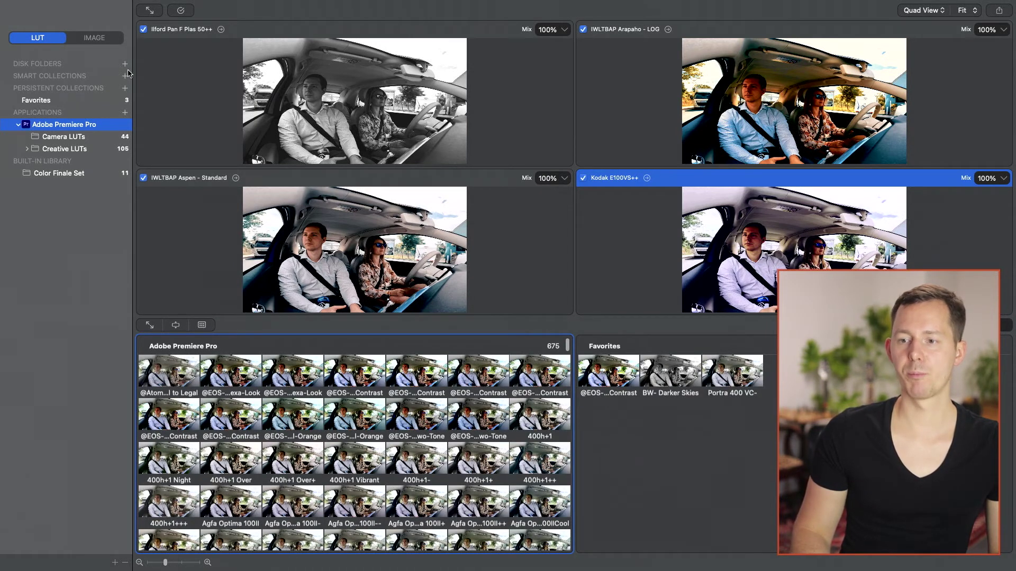
left_click(748, 416)
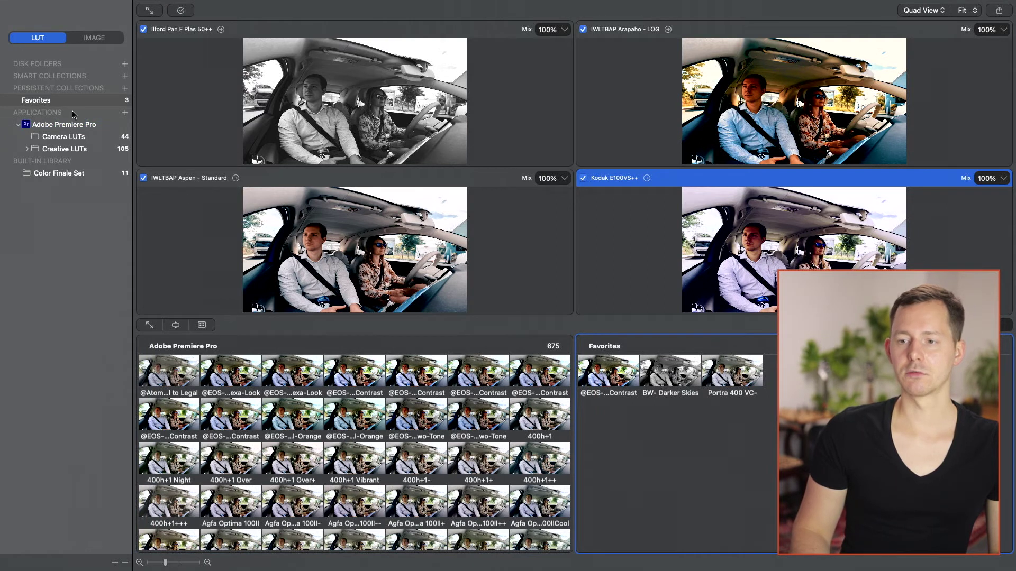
double_click(46, 99)
key("Escape")
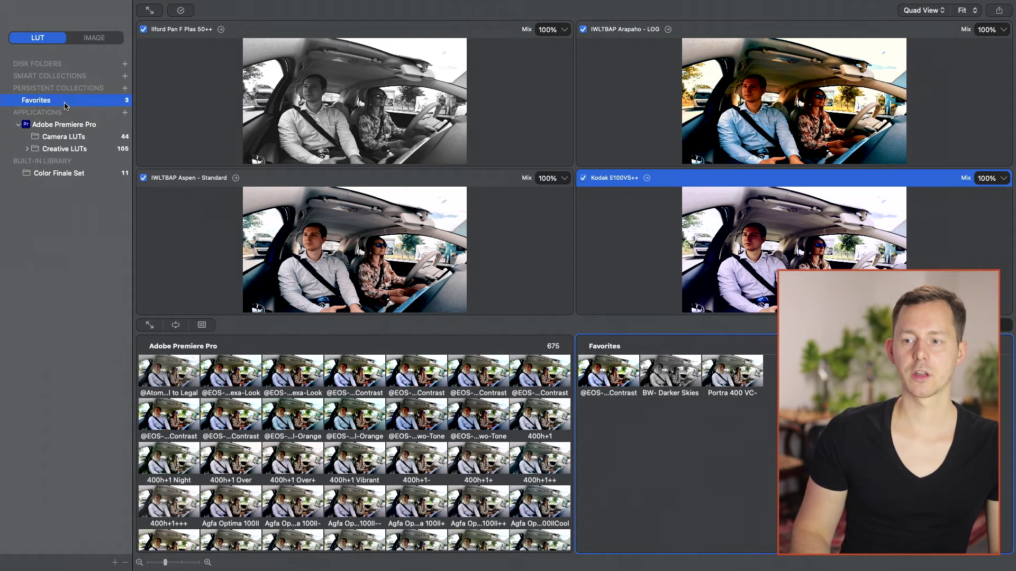
Step: Load BW- Darker Skies from Favorites into the IWLTBAP Aspen - Standard viewer
left_click(699, 418)
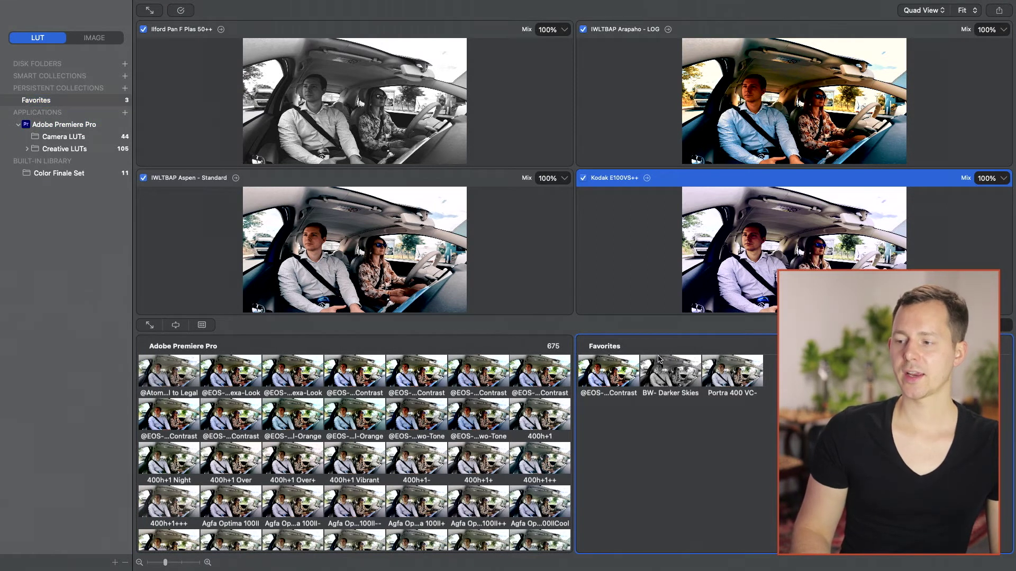
double_click(687, 392)
left_click_drag(689, 391, 446, 290)
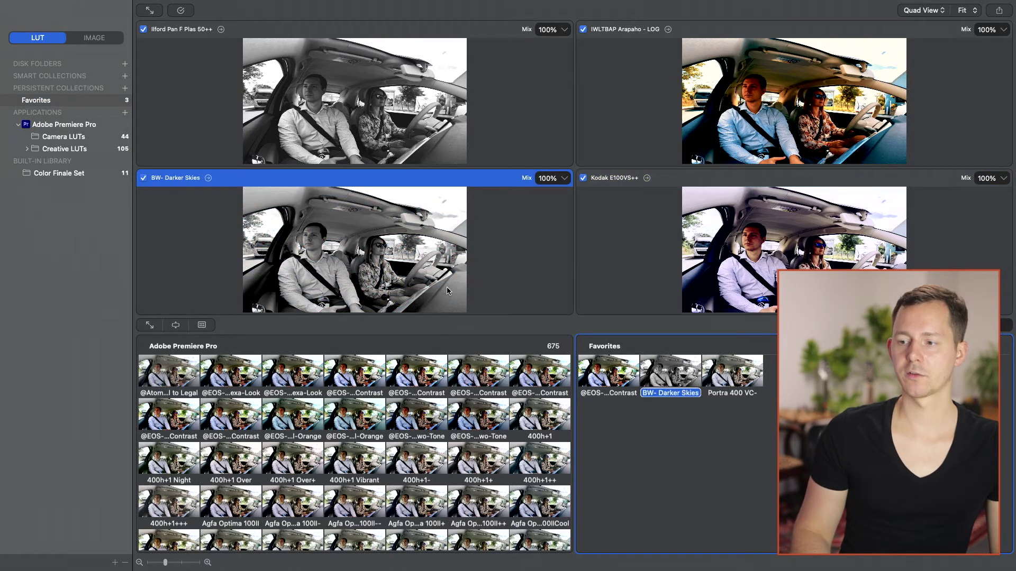
Step: Load DK79 - LOG from the Adobe Premiere Pro set into the BW- Darker Skies viewer and add it to Favorites
scroll(277, 431, "down", 15)
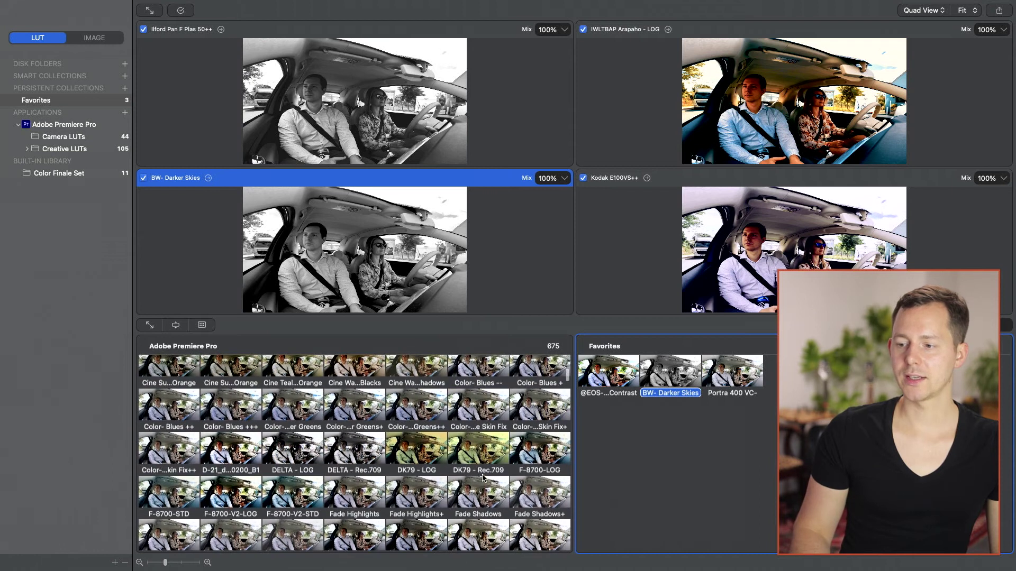
left_click(410, 473)
left_click_drag(423, 456, 382, 272)
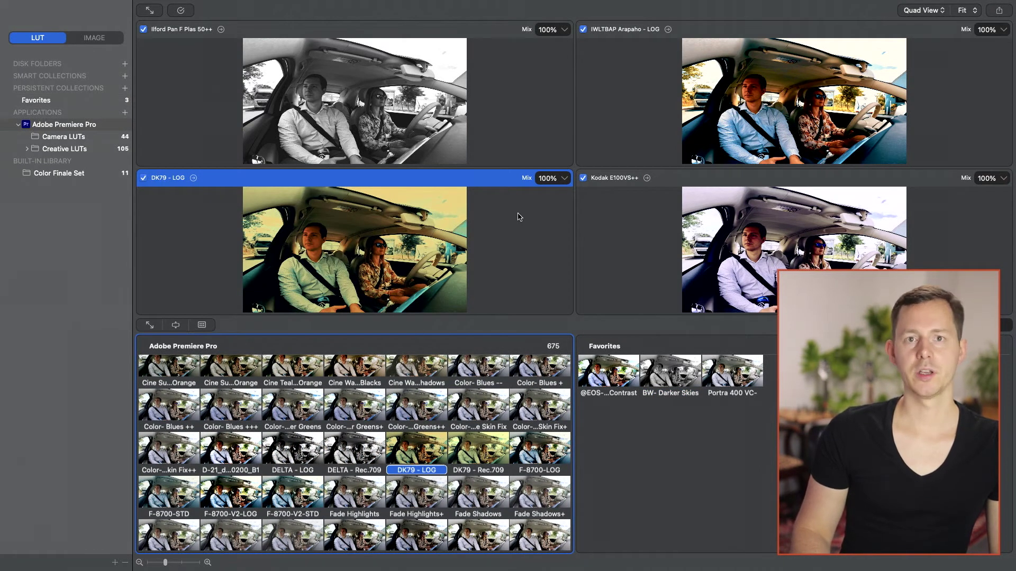
left_click_drag(422, 459, 677, 465)
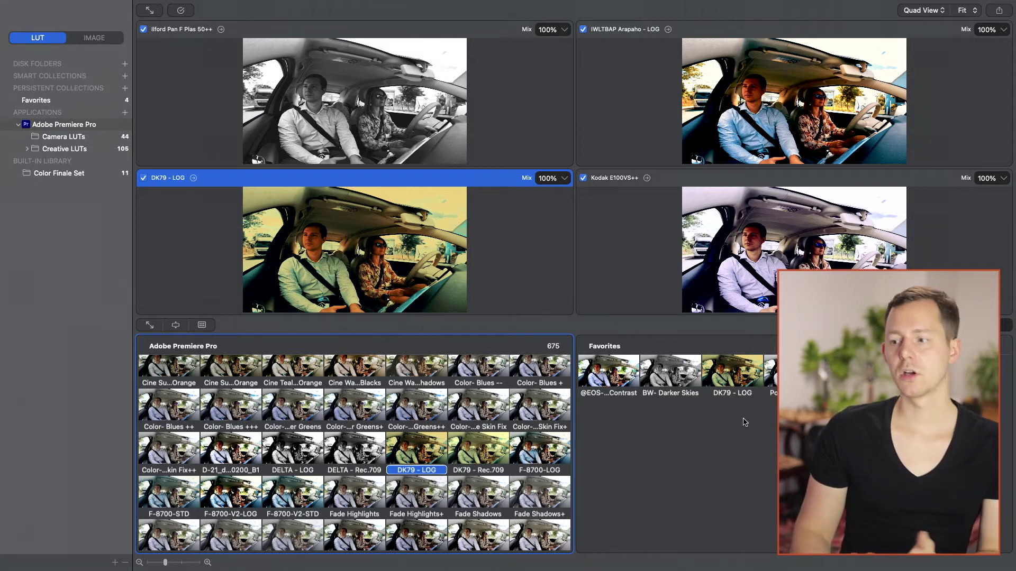
Step: Show the Favorites collection in a single browser pane and enlarge its thumbnails to three per row
left_click(69, 103)
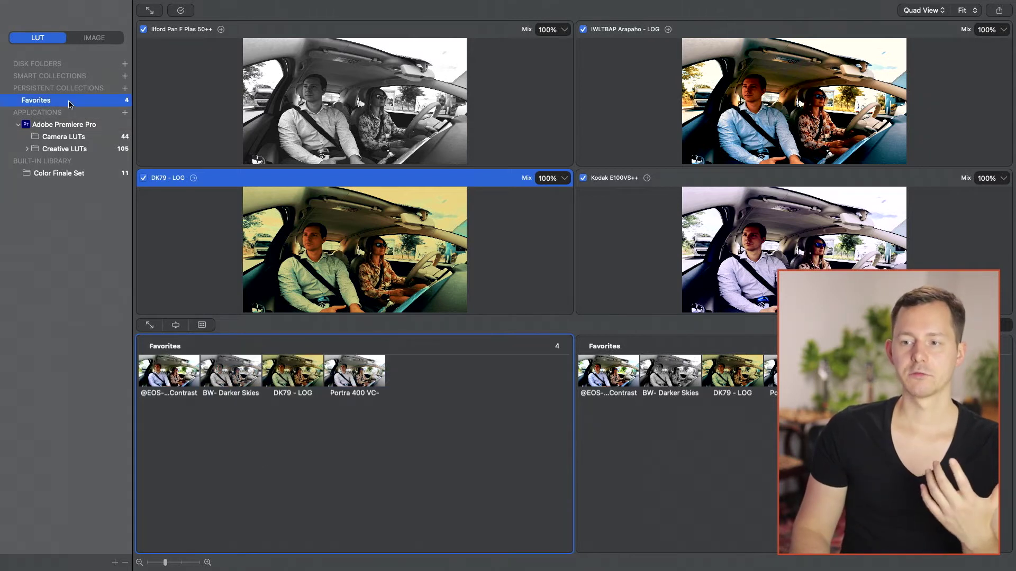
left_click(202, 325)
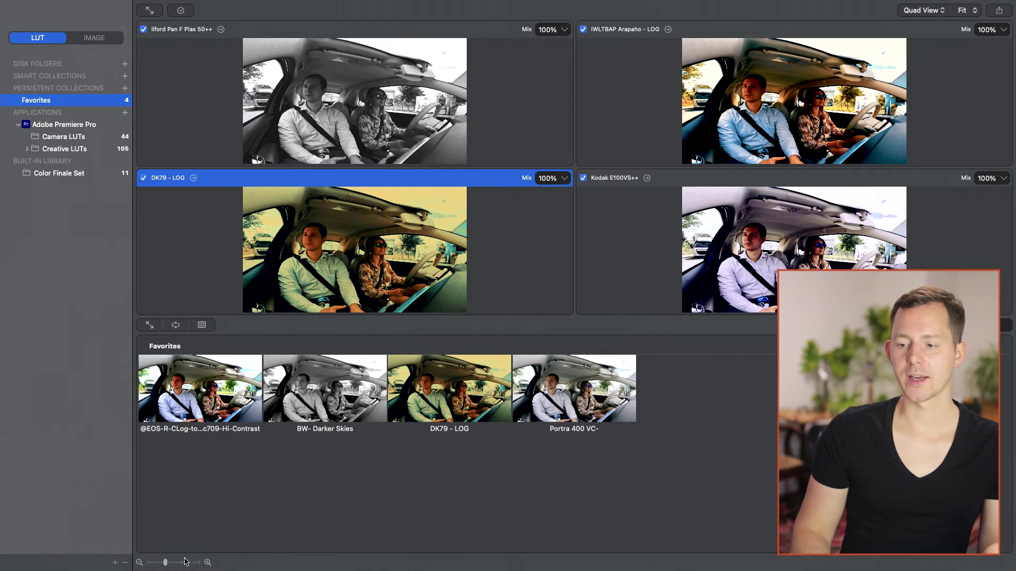
key("super+plus")
left_click(287, 453)
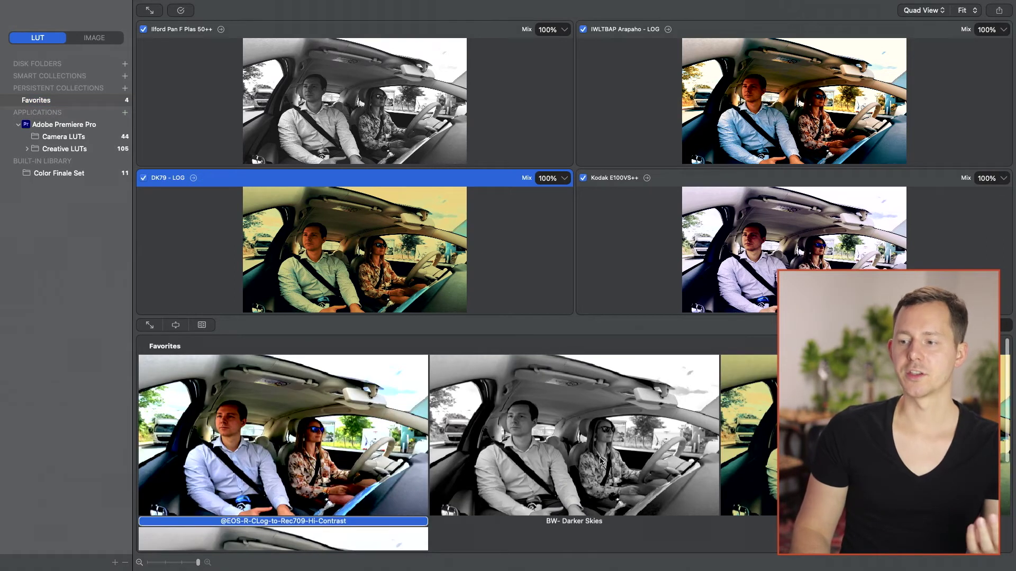
left_click(639, 461)
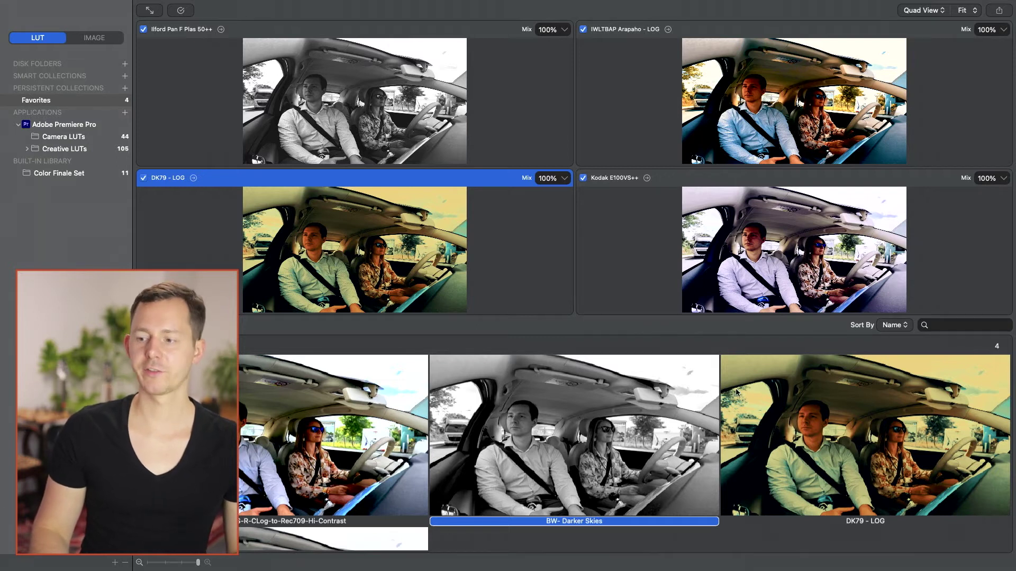
Step: Check the sorting options for Favorites, leaving Name, and search the collection for BW before clearing the search
left_click(948, 326)
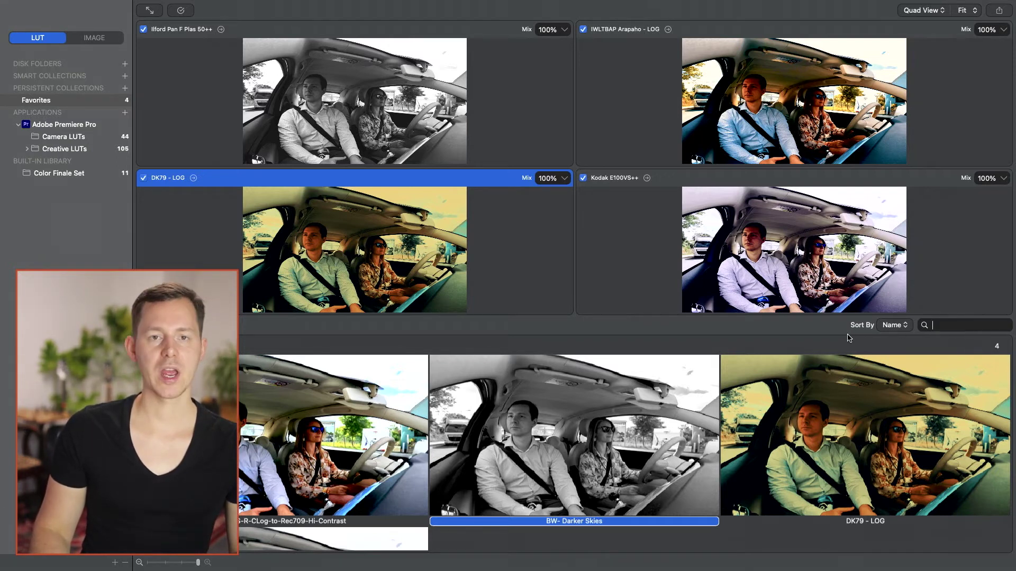
left_click(892, 325)
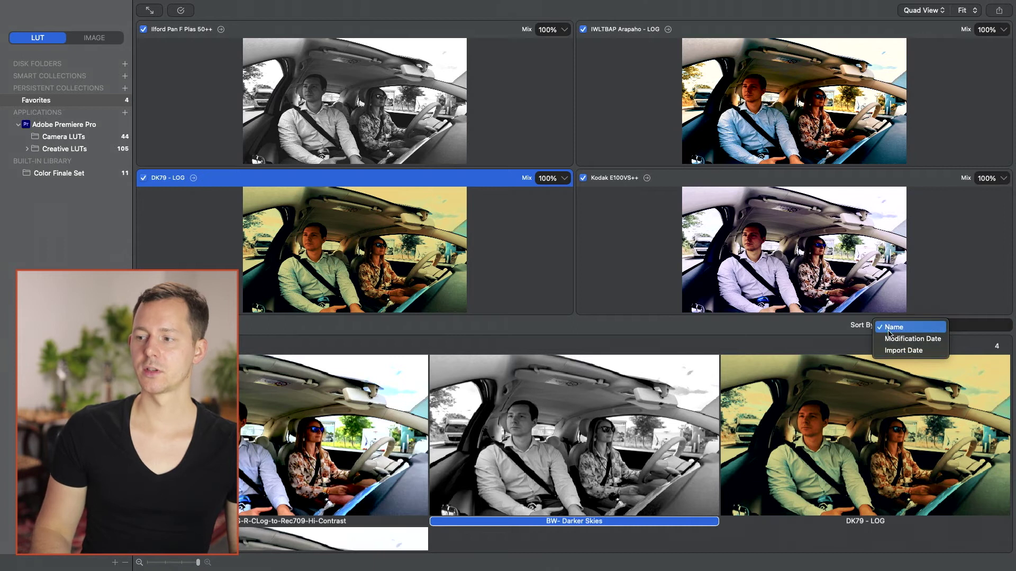
left_click(974, 328)
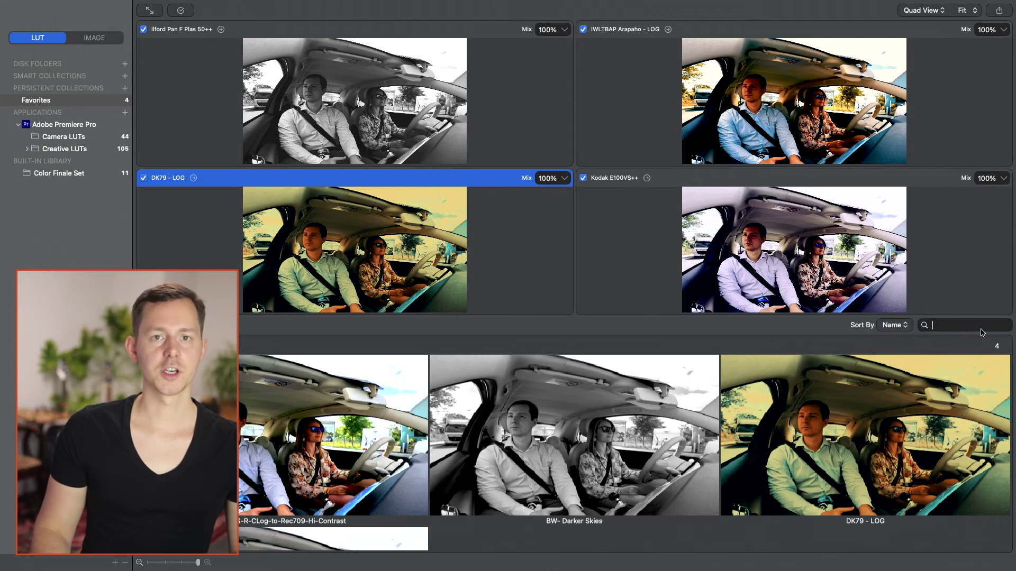
type("BW")
key("BackSpace")
key("BackSpace")
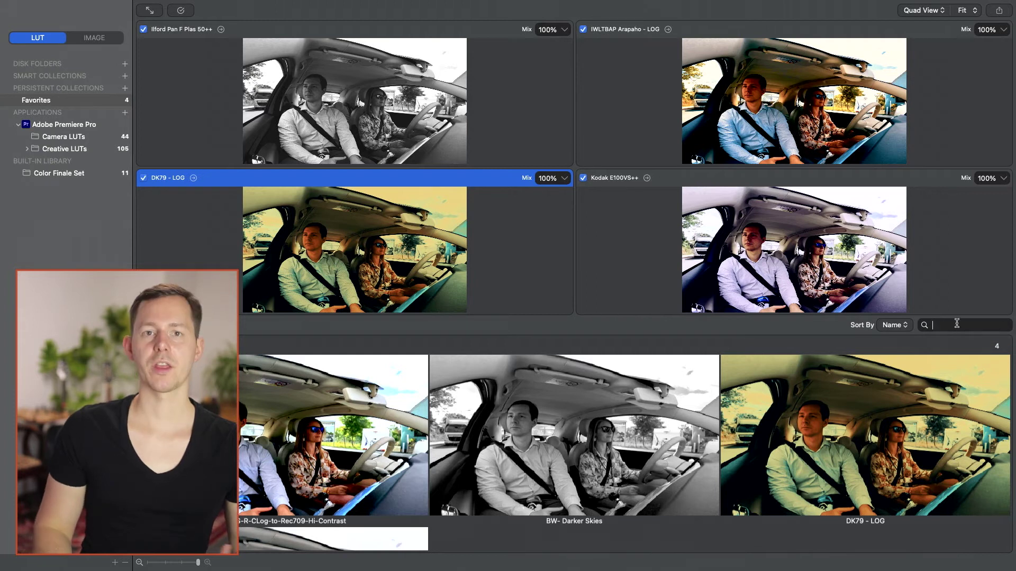
Step: Filter the Favorites collection by the term BW, and clear the filter to show every favorite again
type("BW")
key("Return")
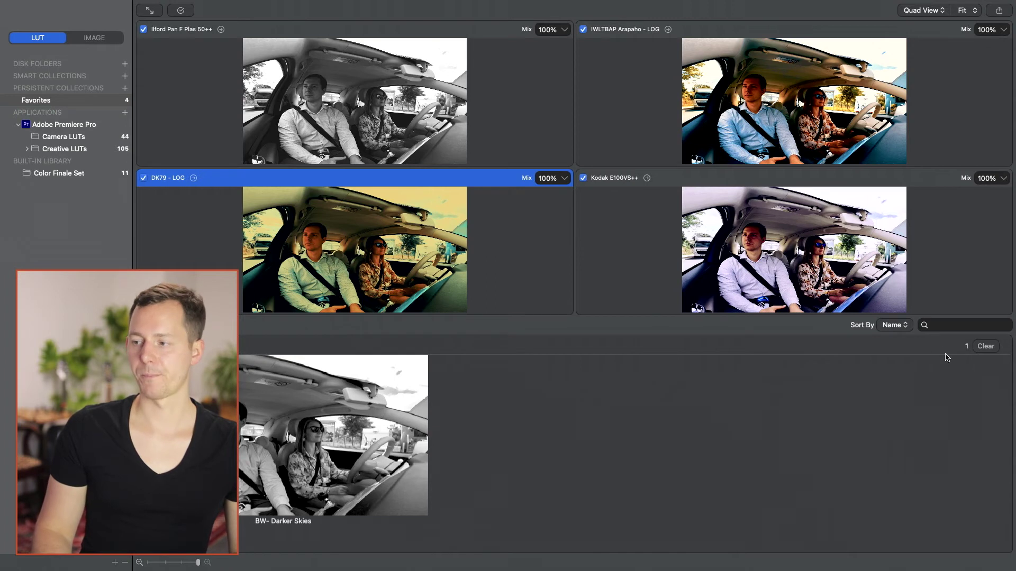
left_click(986, 347)
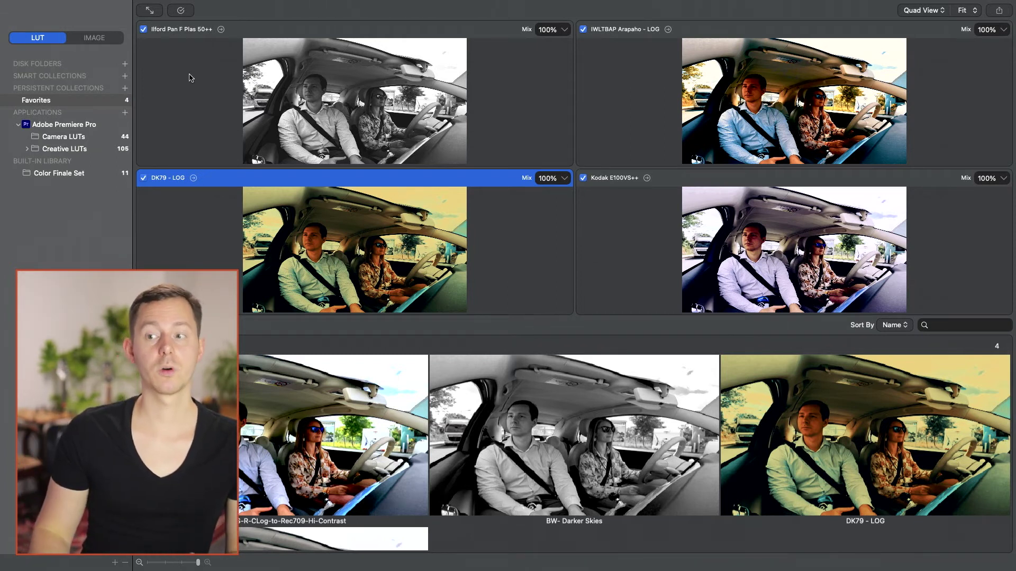
Step: Switch from the LUT library to the library of preview images
left_click(101, 38)
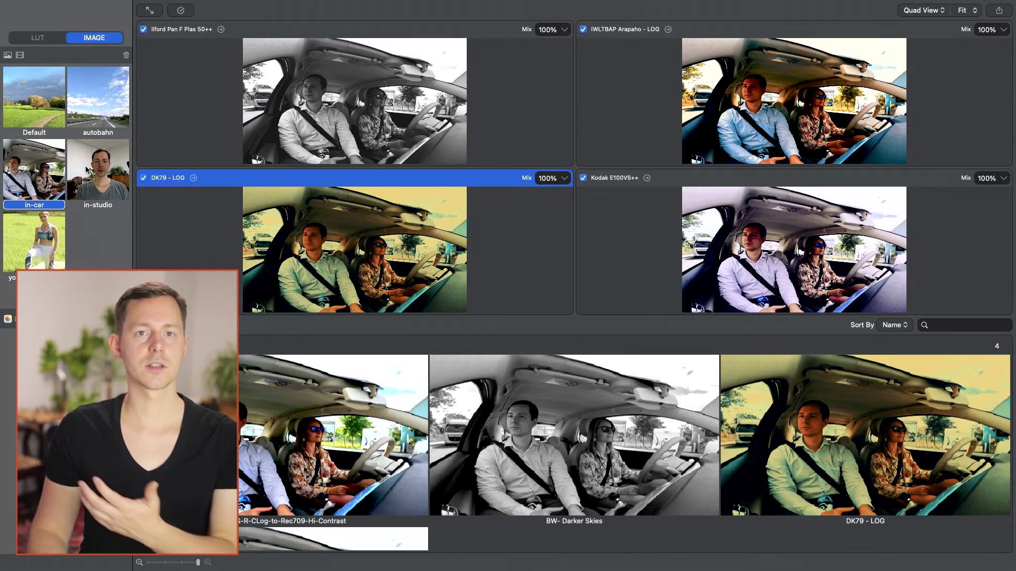
left_click(53, 38)
left_click(81, 40)
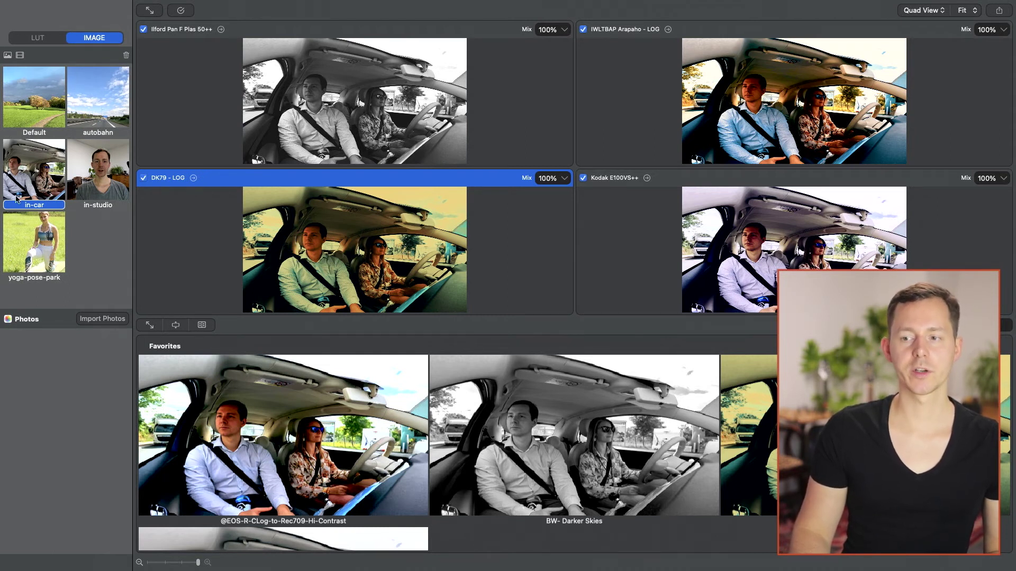
Step: Preview the loaded LUTs on the autobahn, in-studio, in-car and yoga-pose-park images in turn
left_click(100, 105)
left_click(98, 194)
left_click(97, 120)
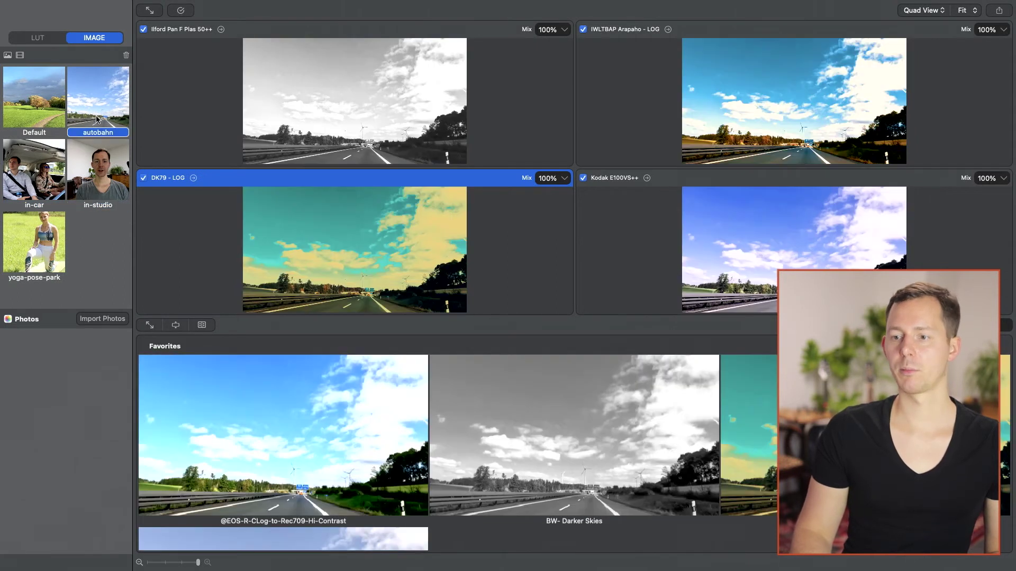
left_click(103, 180)
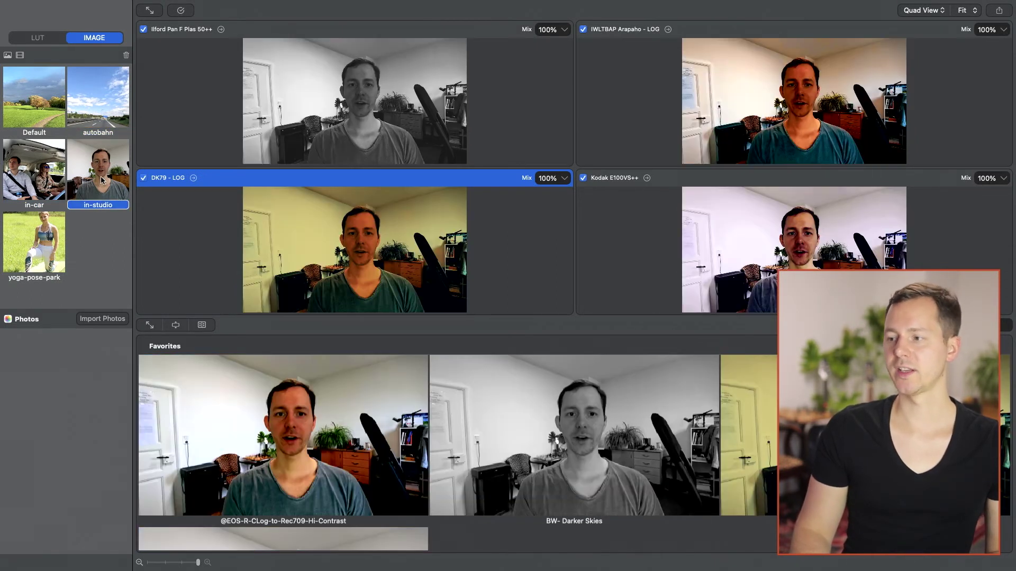
left_click(48, 184)
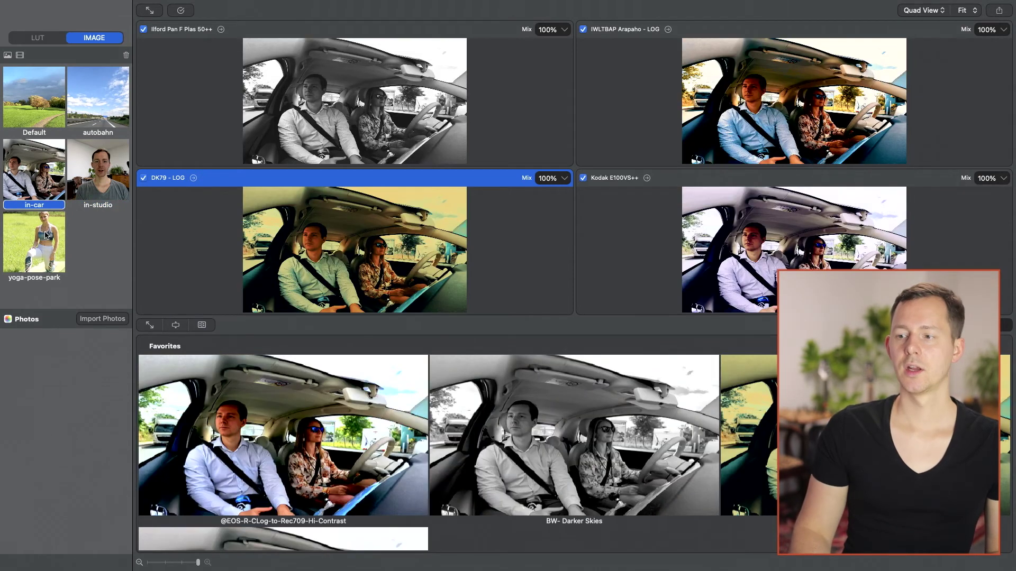
left_click(53, 247)
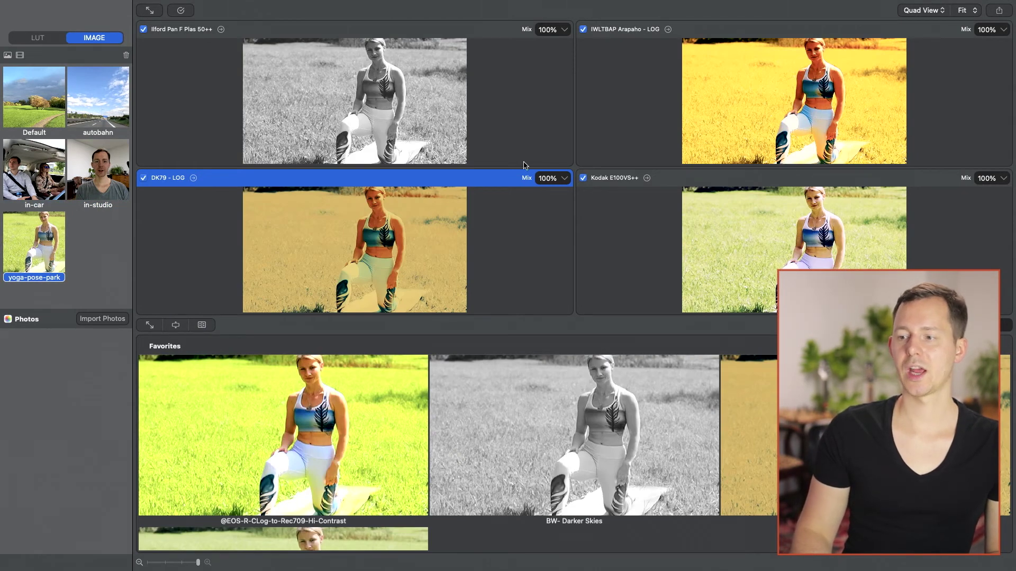
Step: Load BW- Darker Skies from Favorites into the IWLTBAP Arapaho - LOG viewer, keeping yoga-pose-park as the preview image
left_click_drag(609, 433, 712, 156)
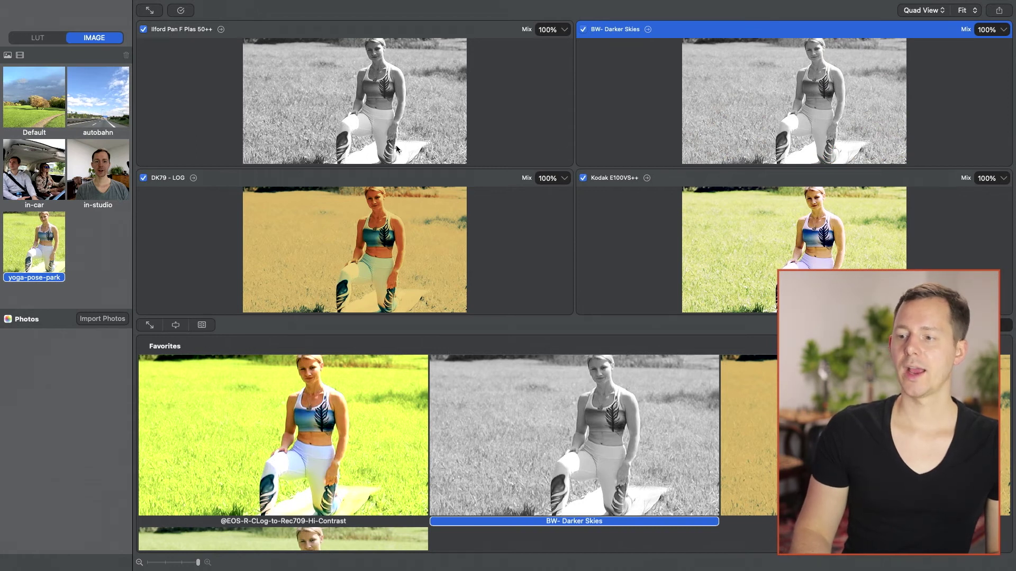
left_click(42, 175)
left_click(43, 223)
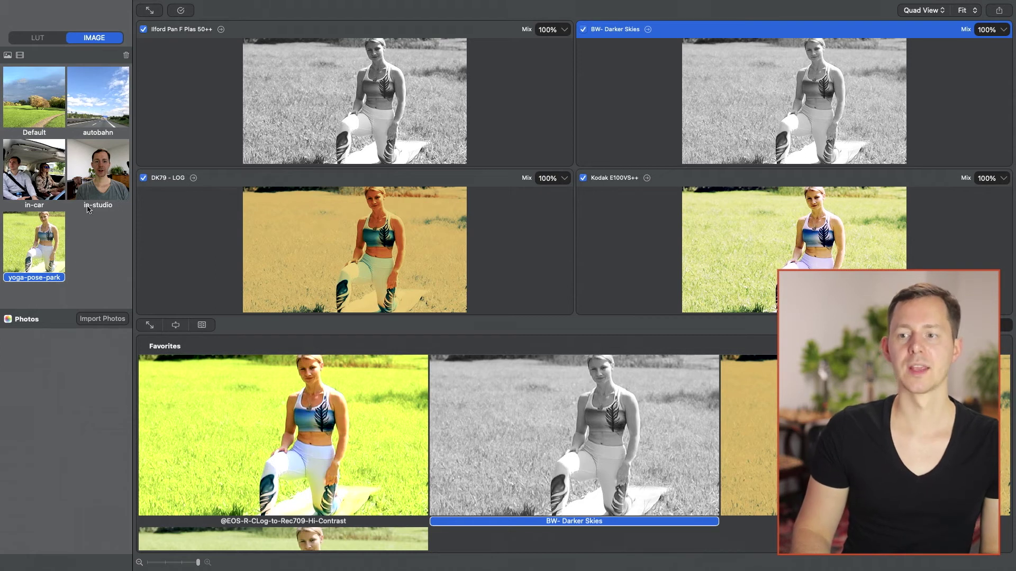
Step: Import a frame from late in the GX010012.MP4 video in the example-pics folder as a preview image
left_click(20, 56)
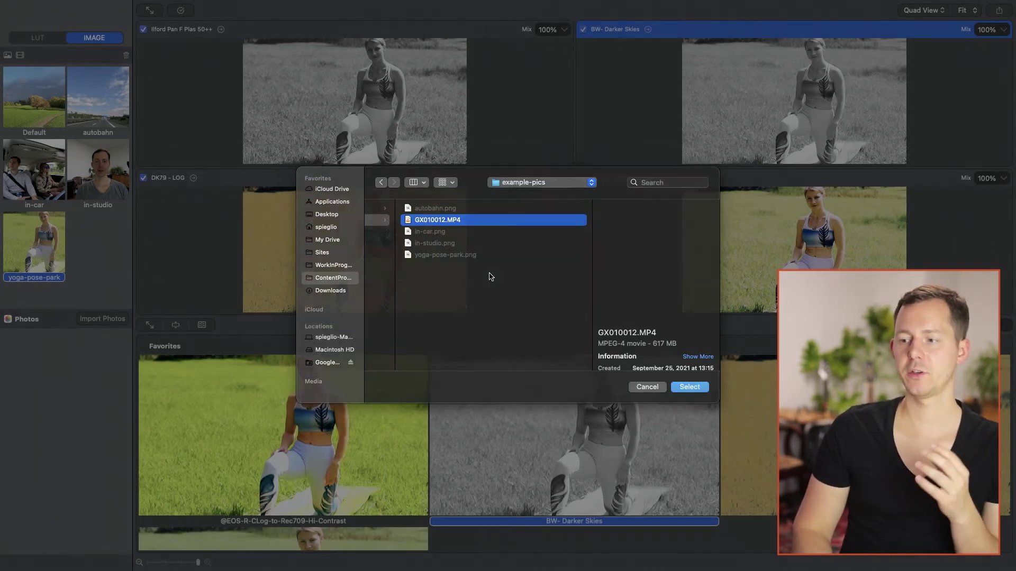
key("Return")
left_click_drag(333, 352, 660, 363)
left_click(662, 371)
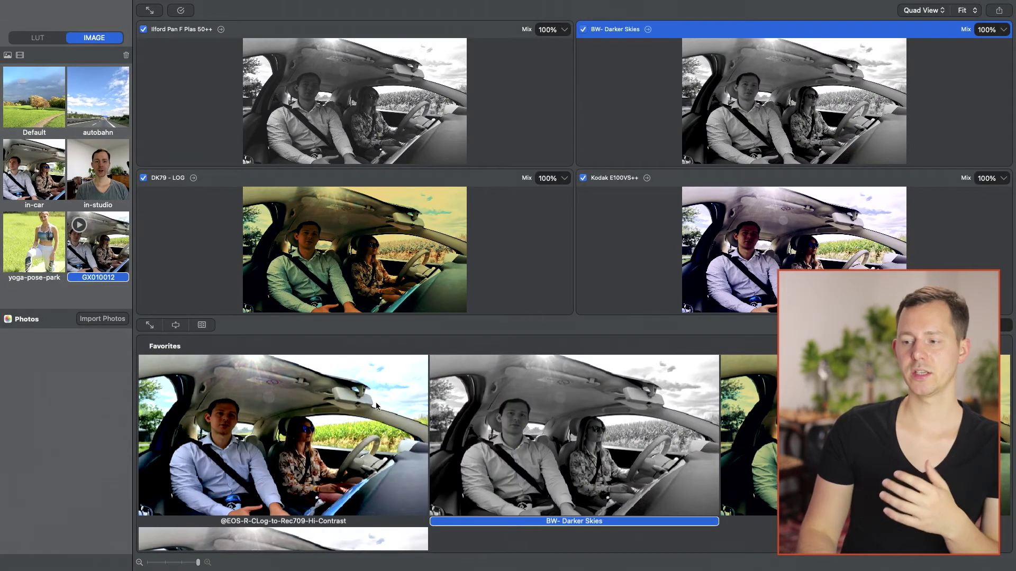
Step: Add a second preview frame from an earlier point in the GX010012 video
right_click(88, 232)
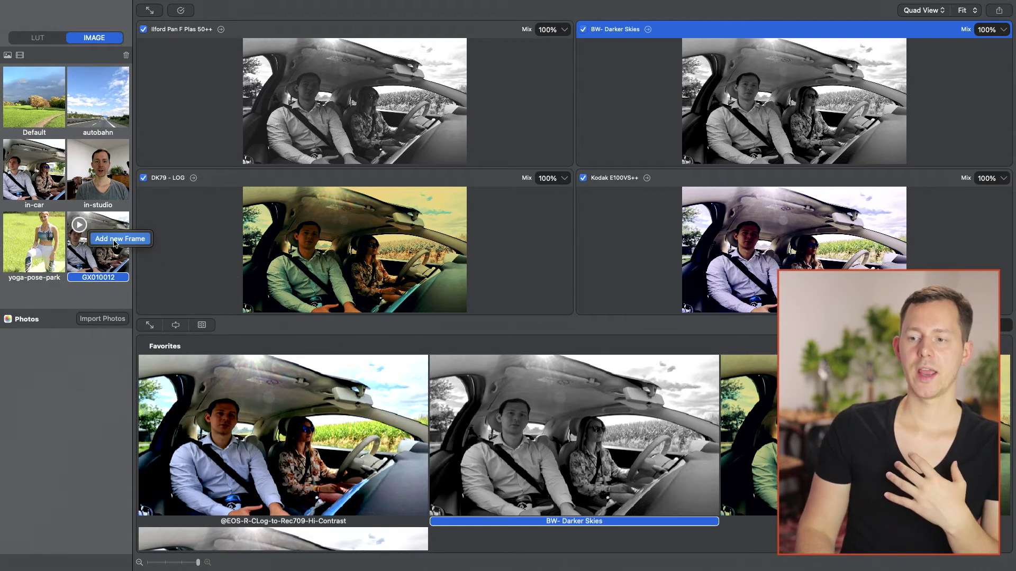
left_click(135, 243)
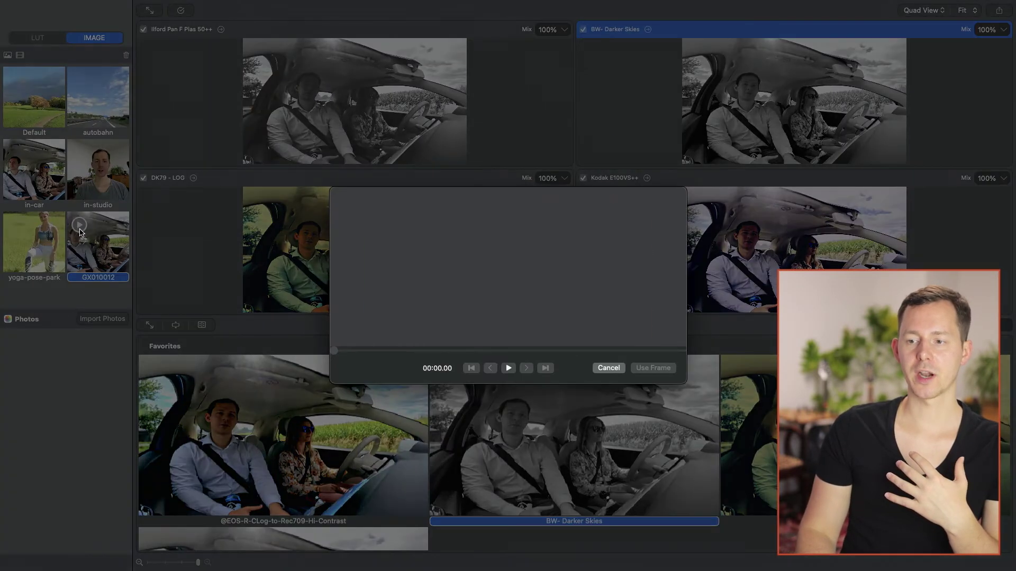
mouse_move(395, 352)
left_mouse_down()
mouse_move(460, 350)
mouse_move(400, 351)
left_mouse_up()
left_click(644, 370)
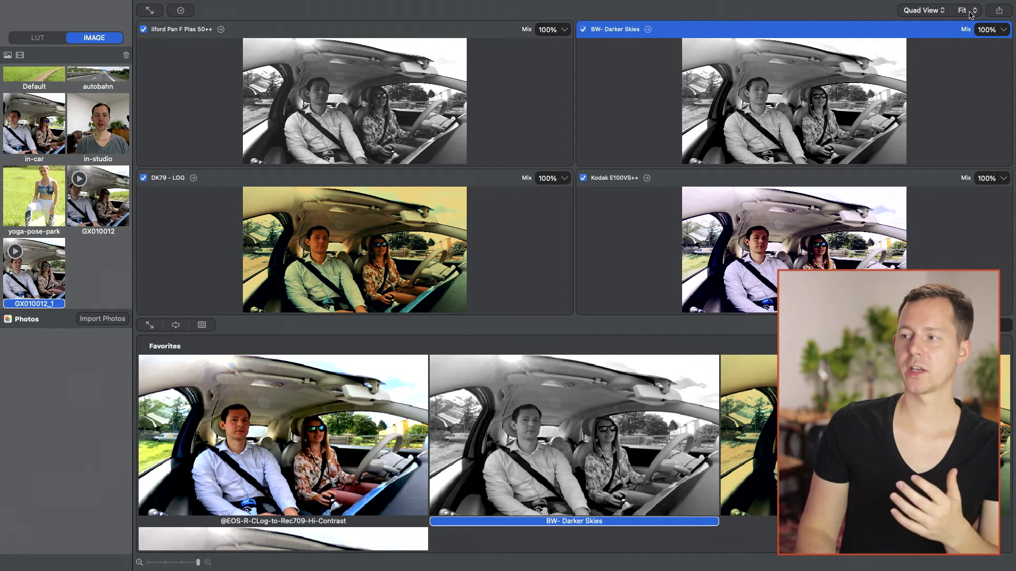
Step: Magnify the four viewers to 100% and then 300%, examining different areas of the frame under each LUT
left_click(971, 88)
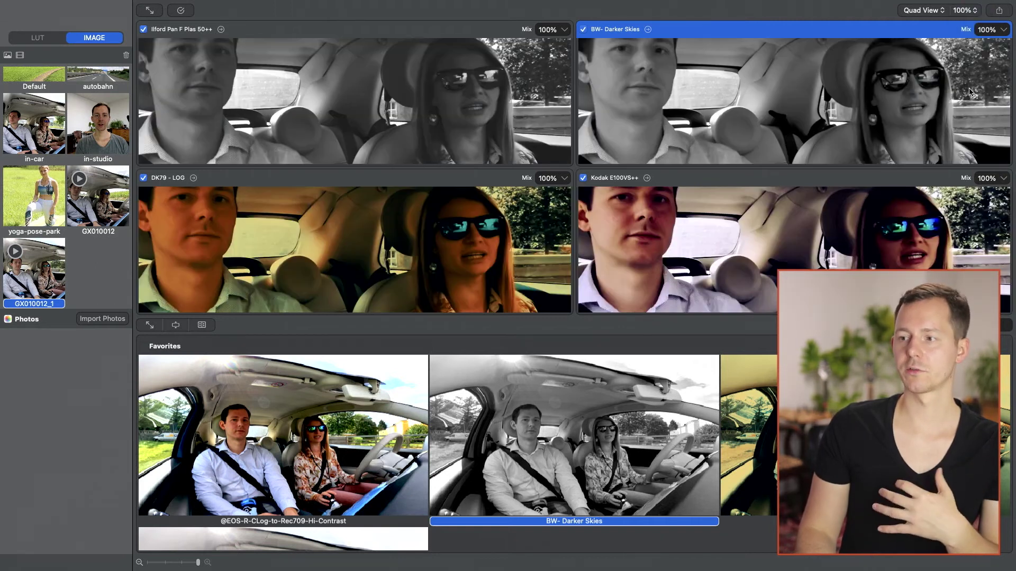
left_click(406, 86)
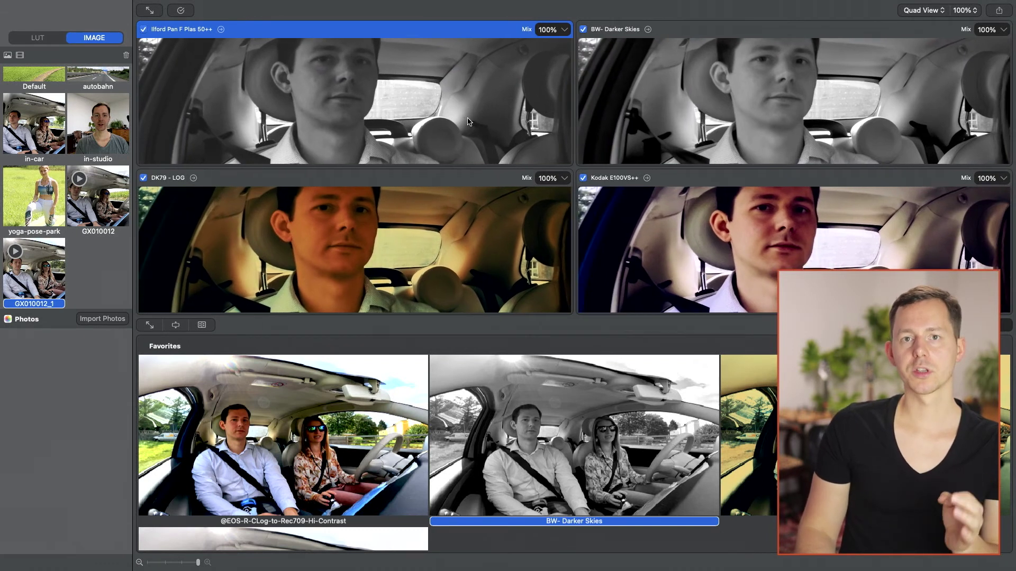
left_click(974, 12)
left_click(959, 107)
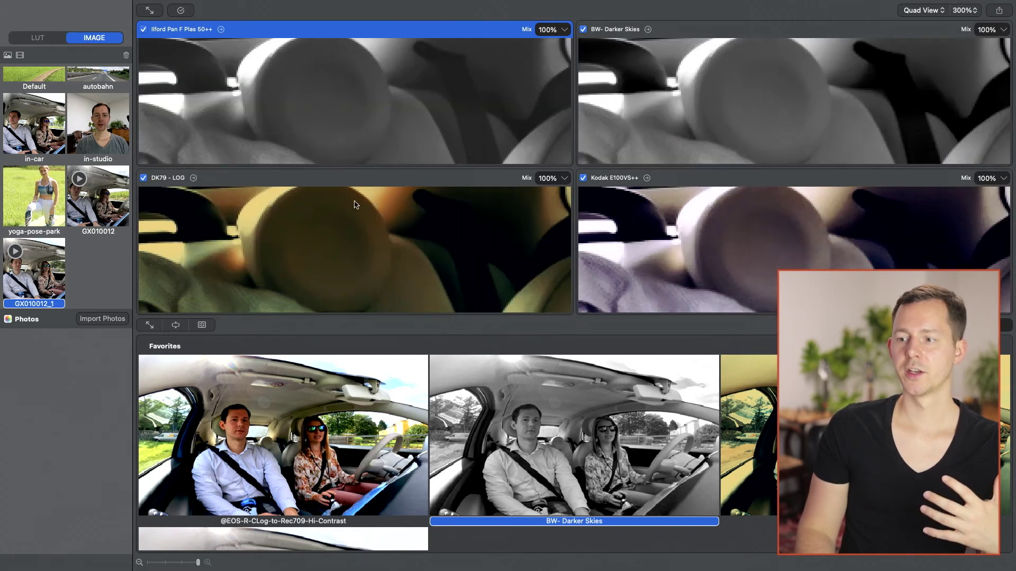
left_click(356, 203)
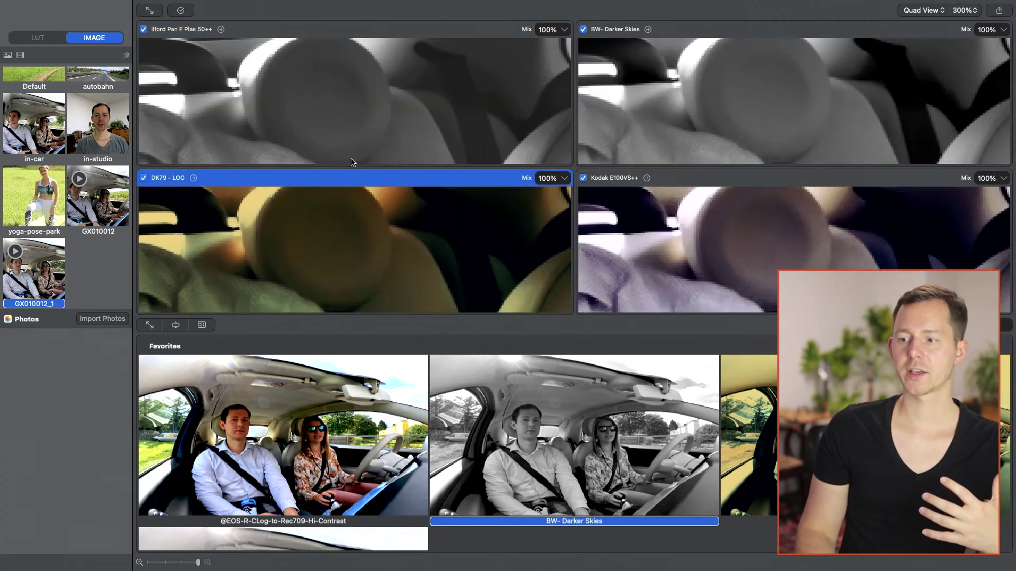
left_click(256, 112)
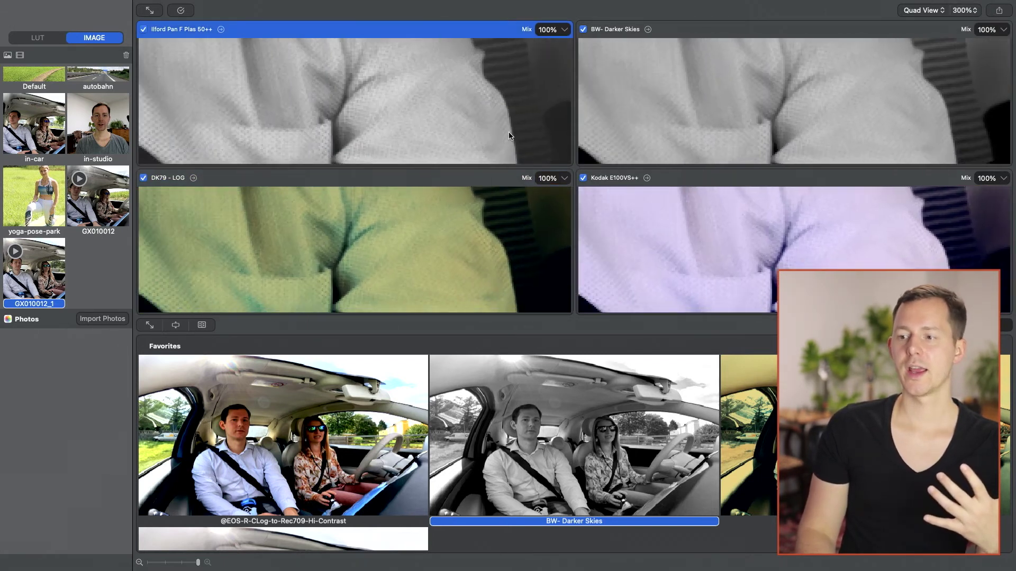